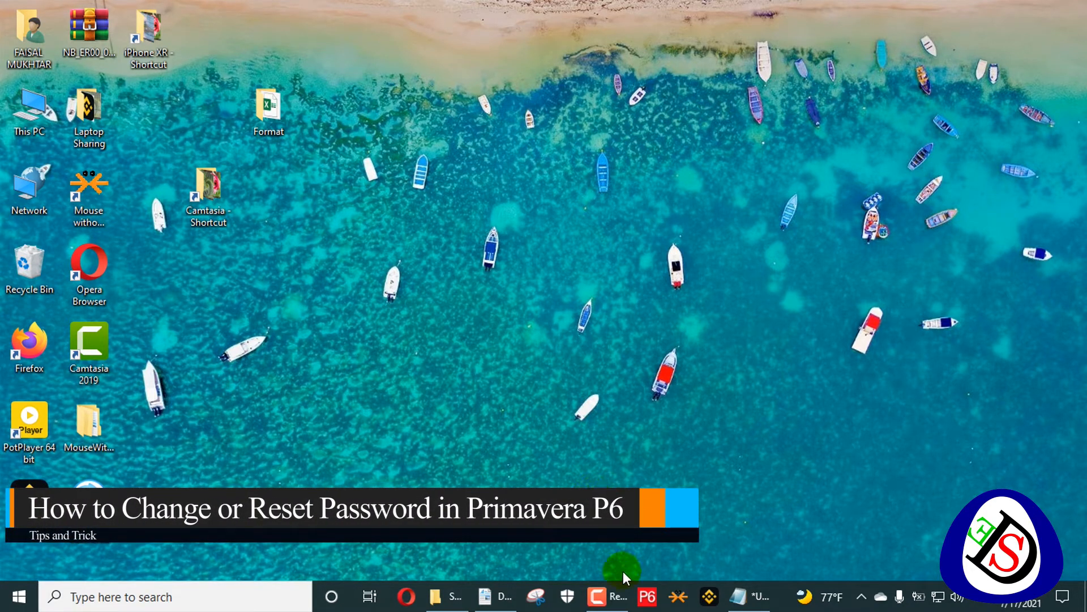
- Launch P6 Professional from the taskbar and log in as admin with the admin password
click(647, 596)
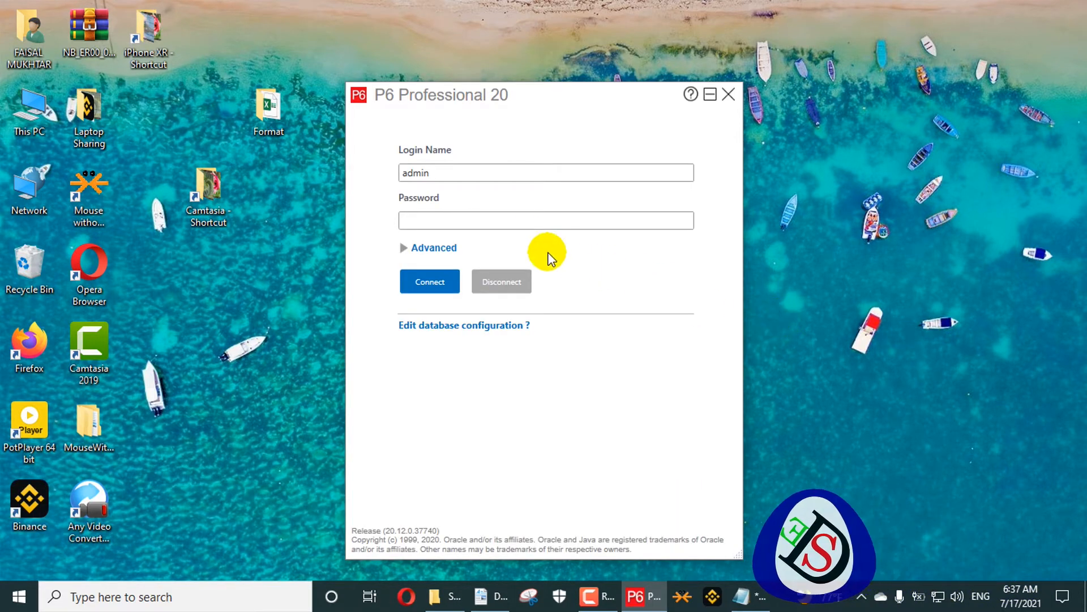
click(508, 217)
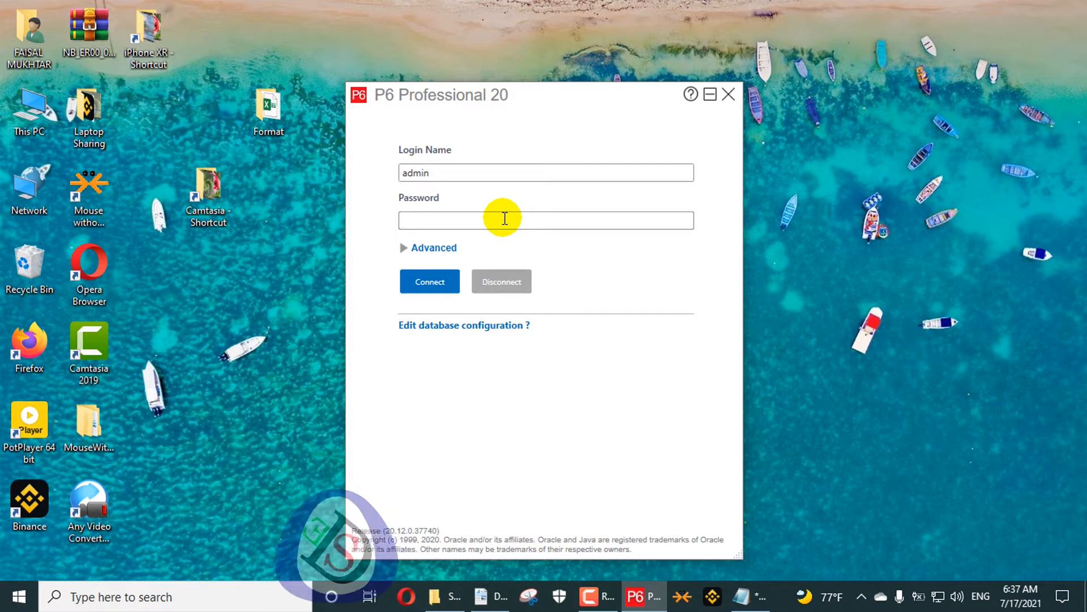
text(admin)
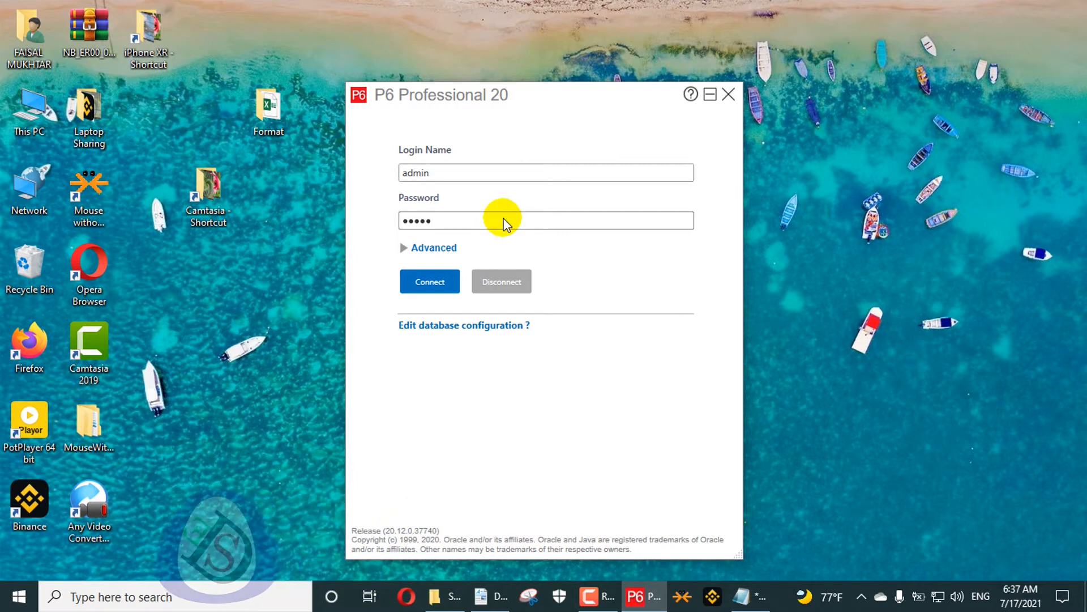
key(Return)
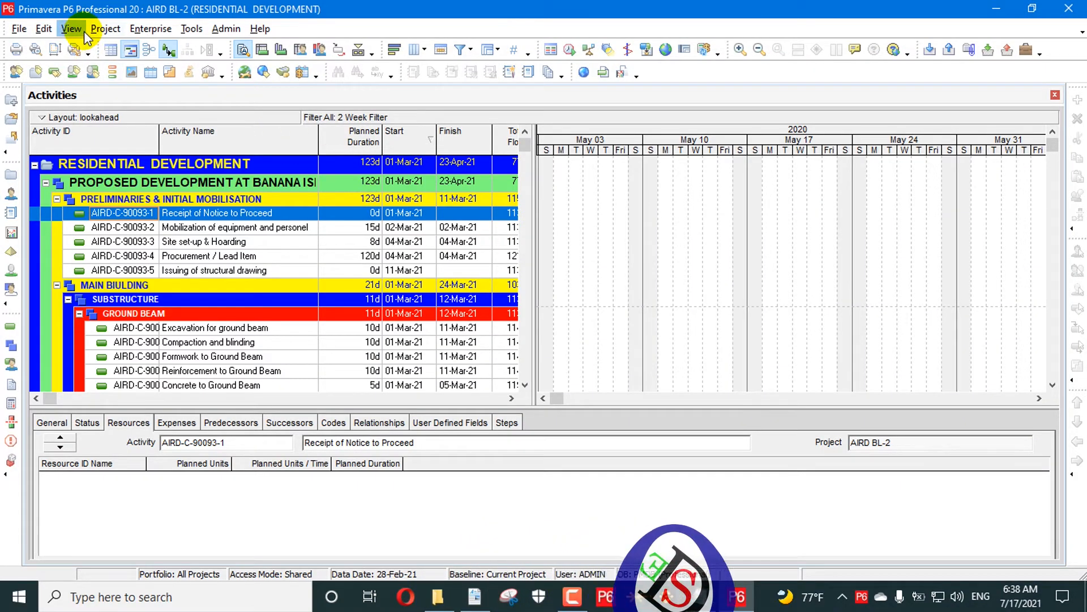
- Change the admin password on the User Preferences Password page and acknowledge the success message
click(83, 33)
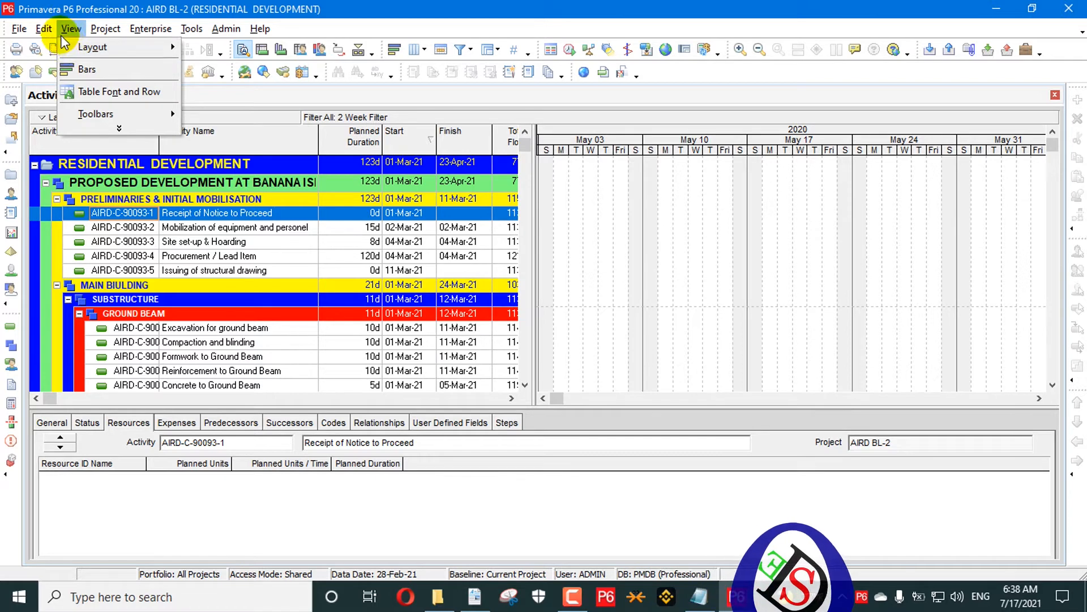
mouse_move(68, 50)
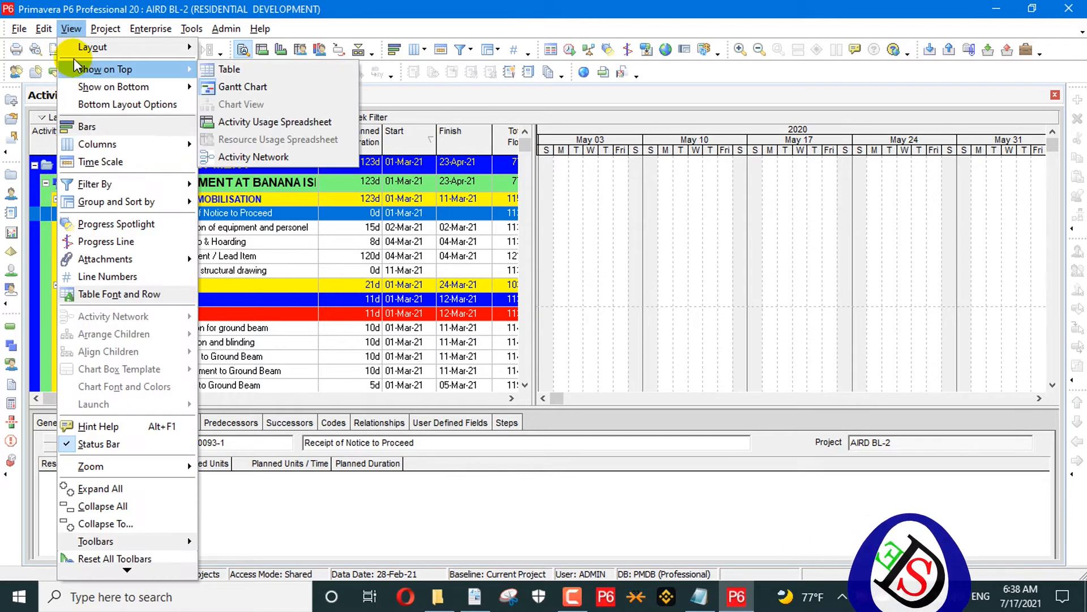
mouse_move(43, 28)
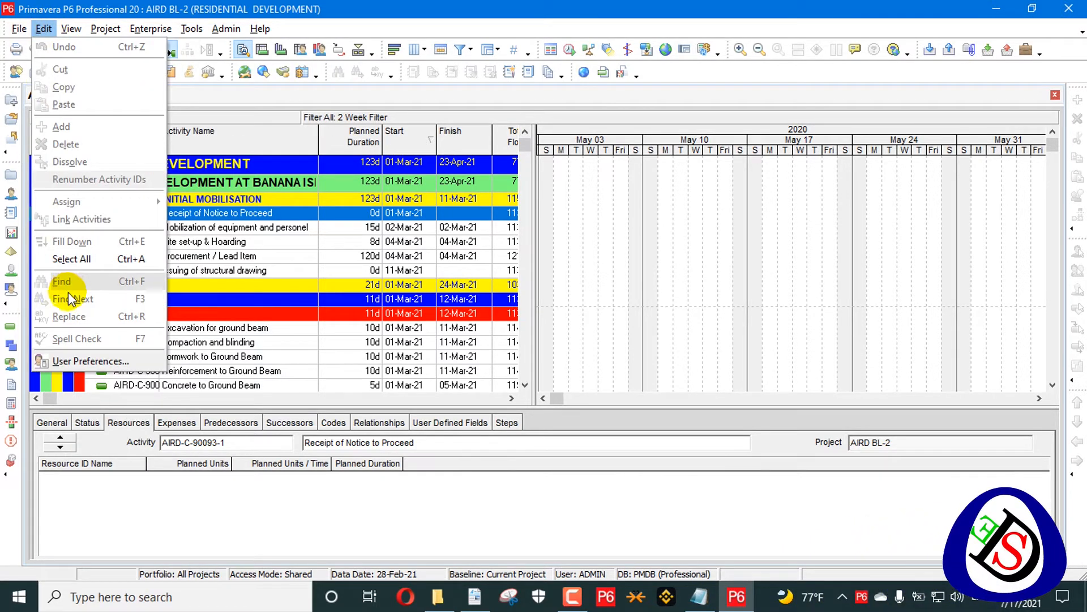
click(83, 362)
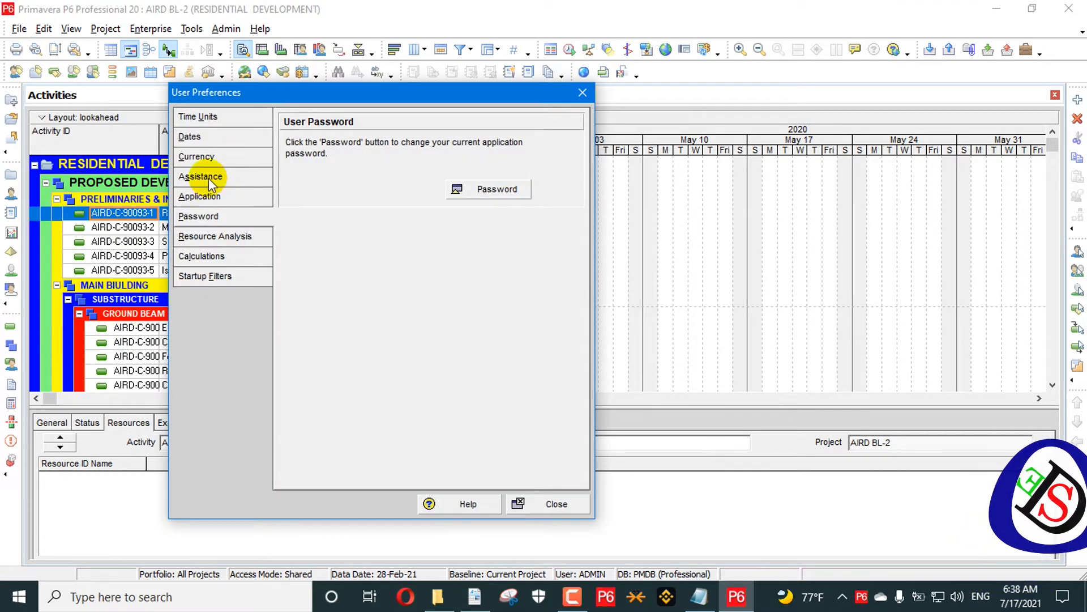
click(206, 238)
click(210, 213)
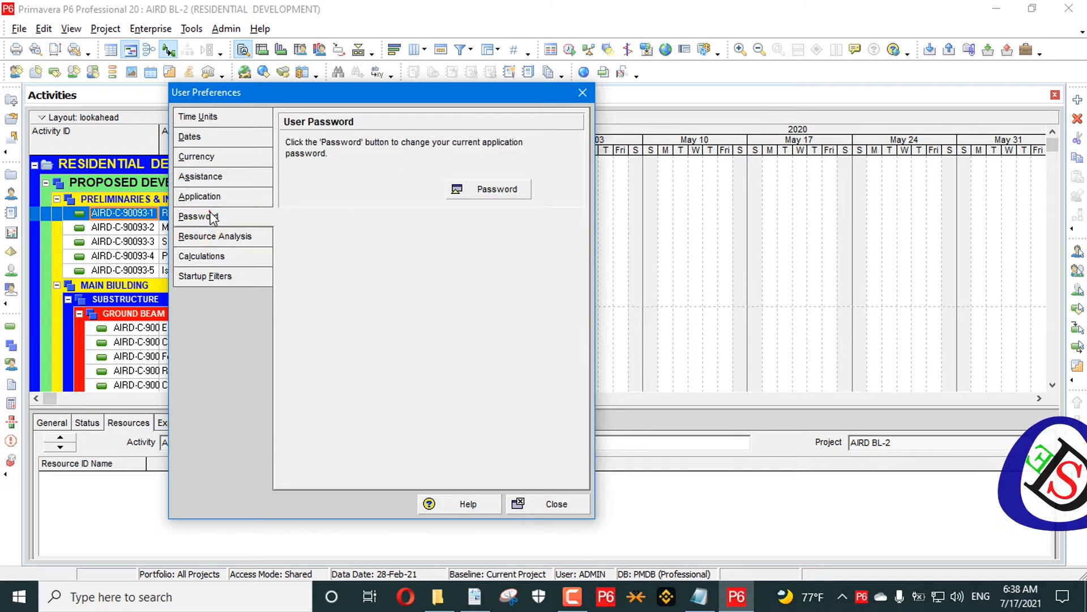
click(503, 192)
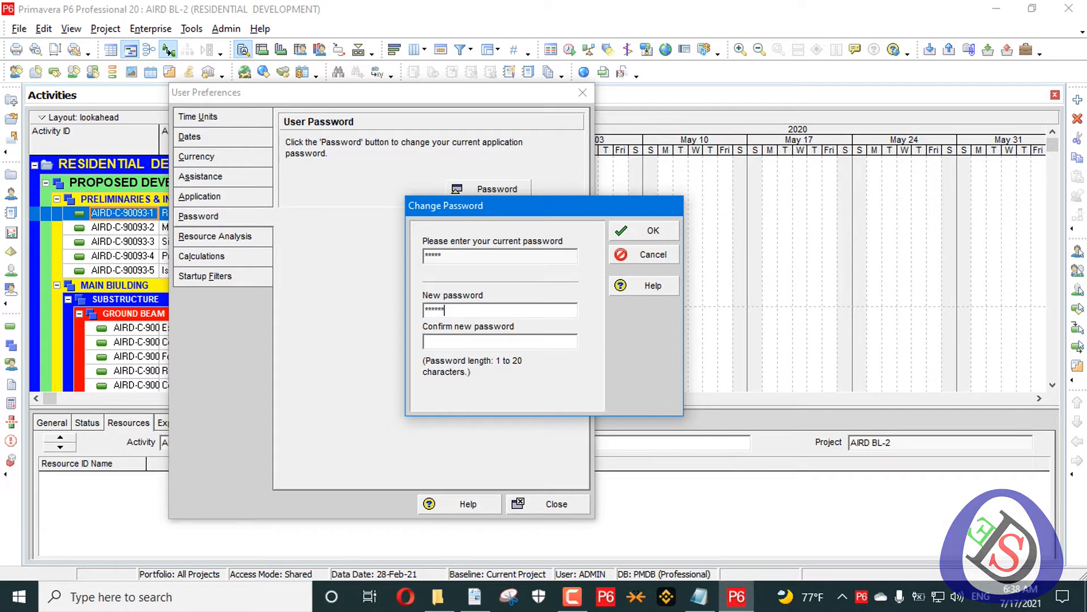
click(519, 347)
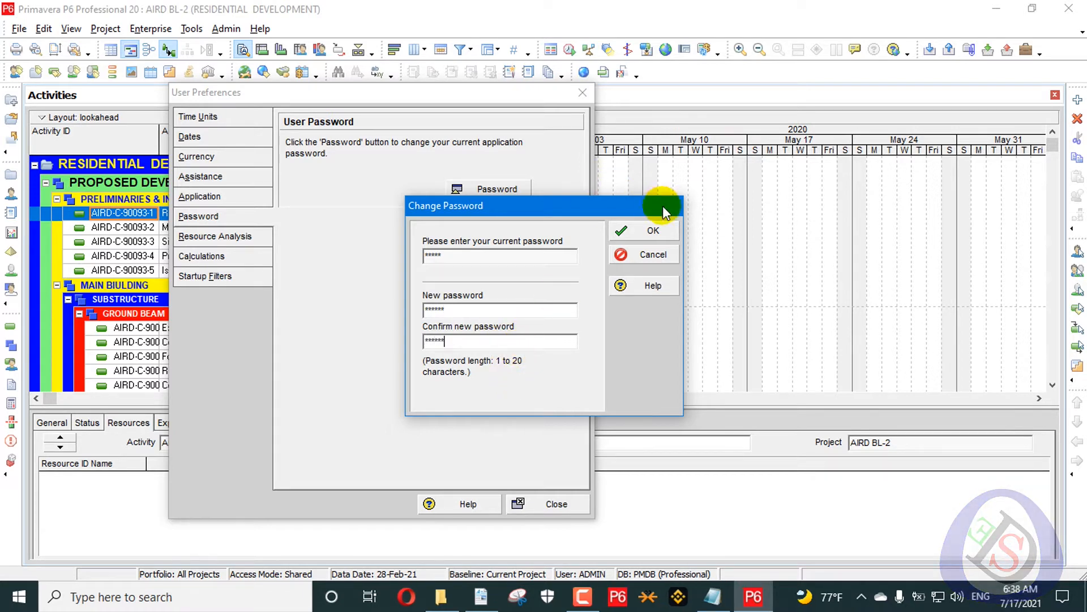
click(656, 229)
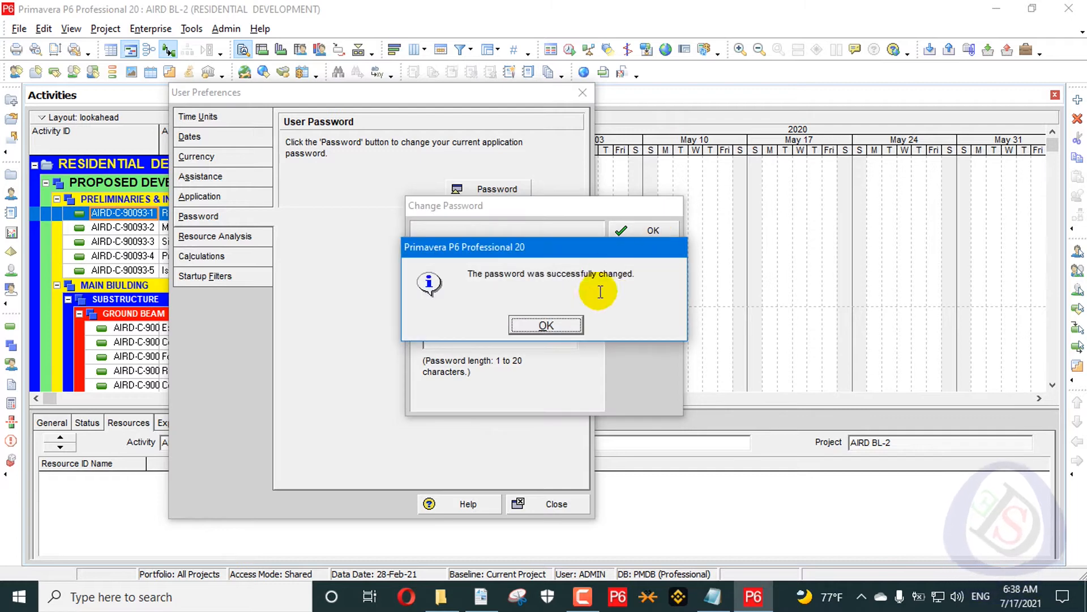
click(568, 333)
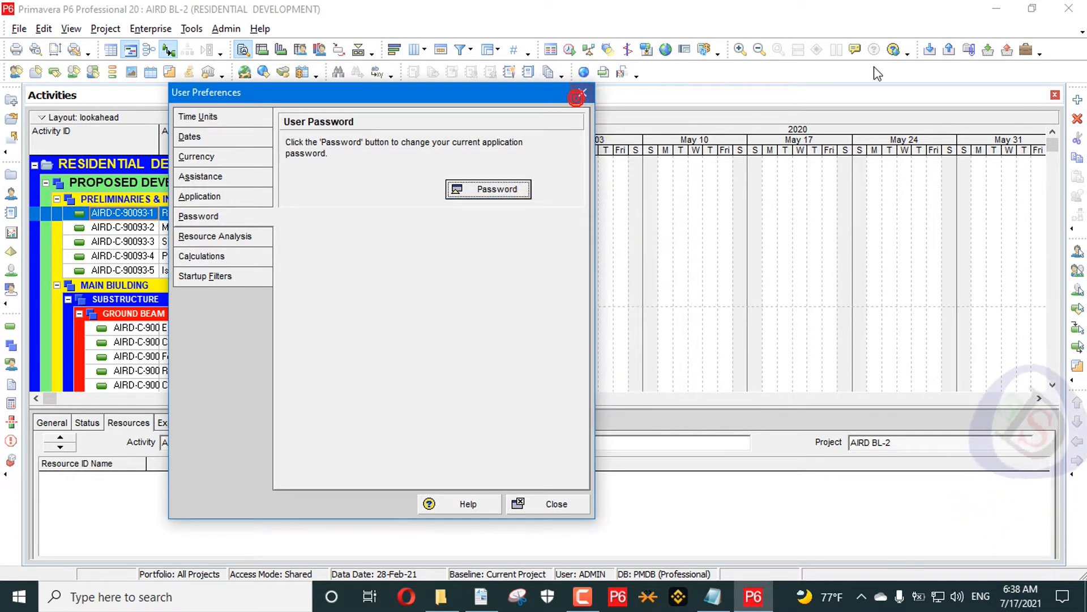
- Close User Preferences and exit P6 Professional
click(579, 95)
click(1068, 8)
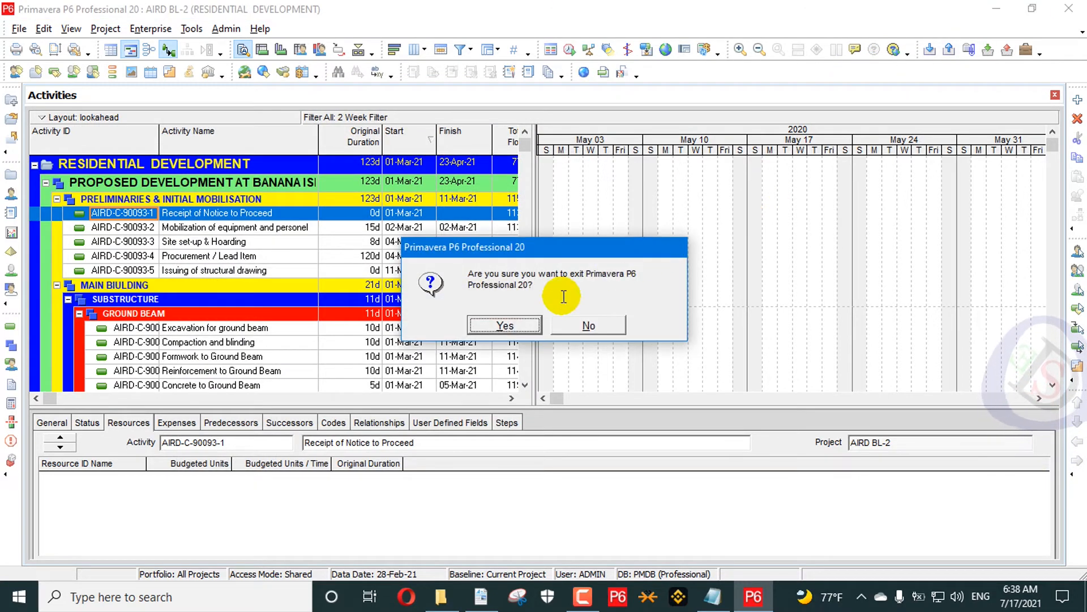
click(509, 327)
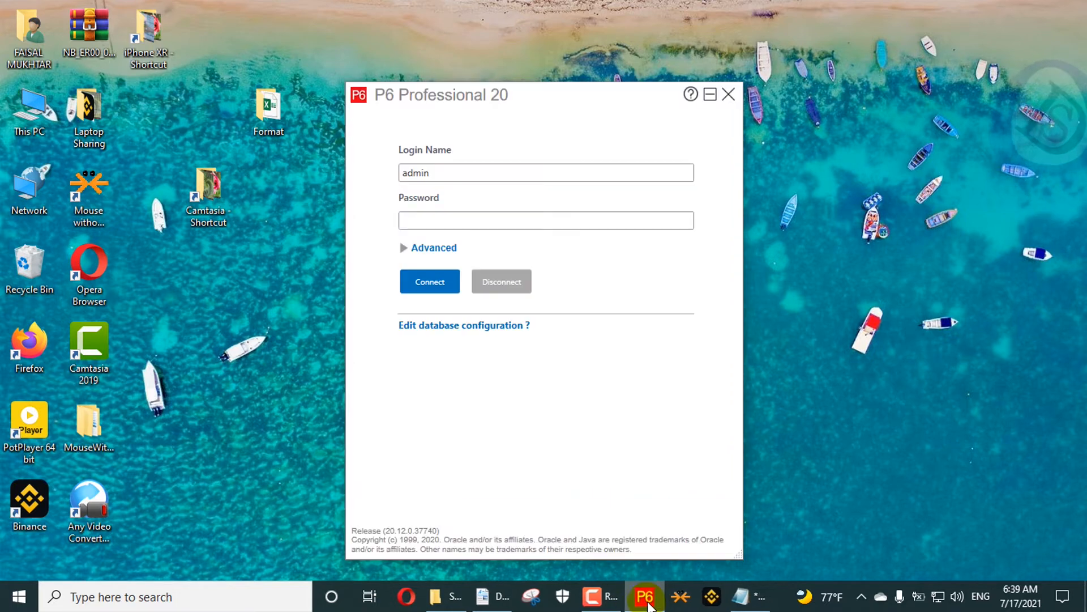
- Relaunch, see the old password rejected, then log in as admin with the new password
click(538, 222)
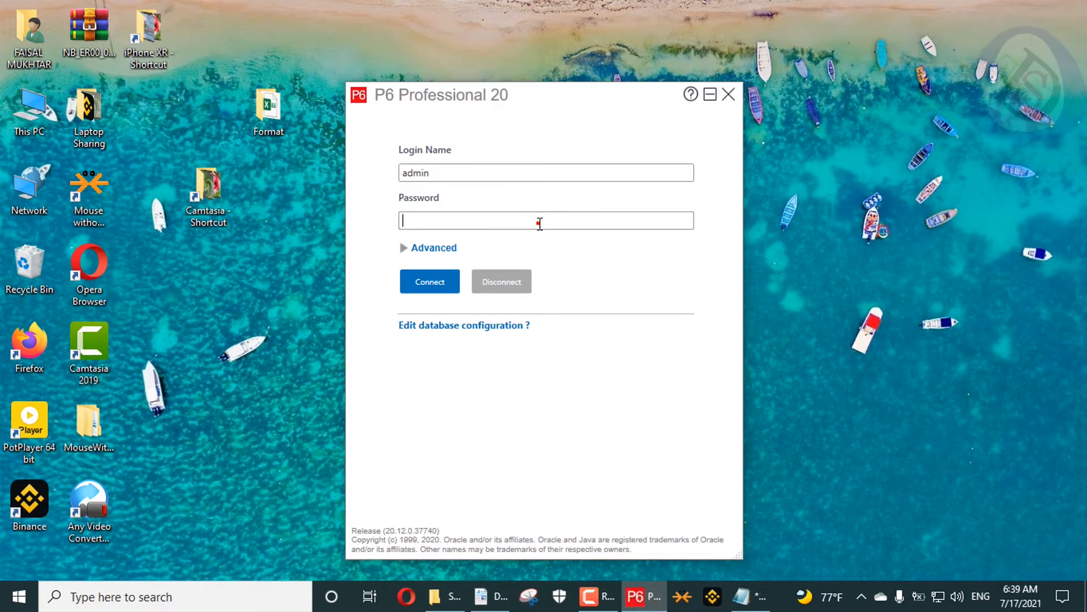
text(admin)
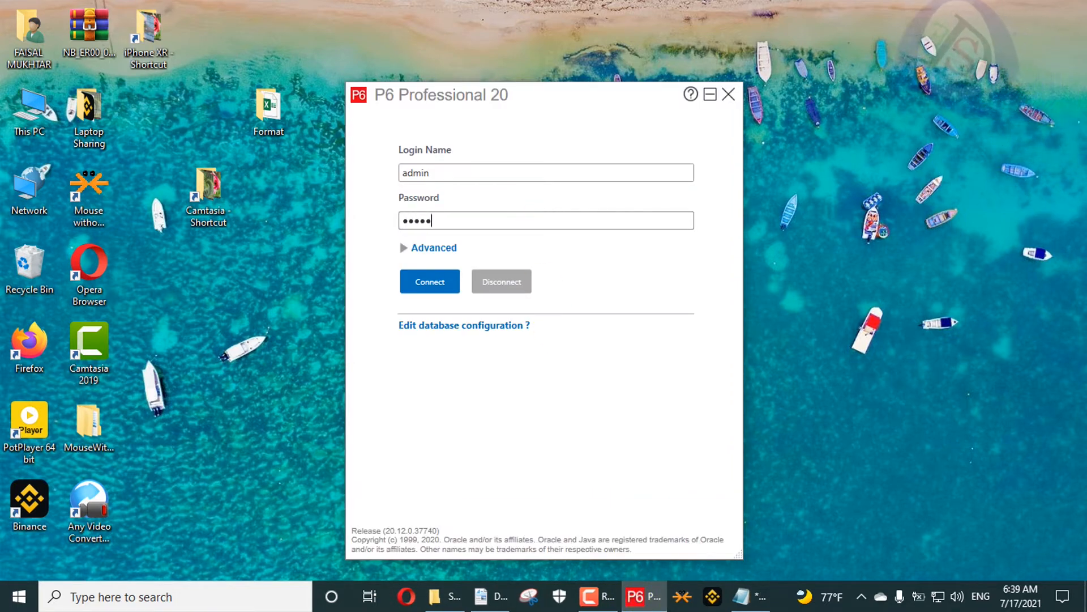
key(Return)
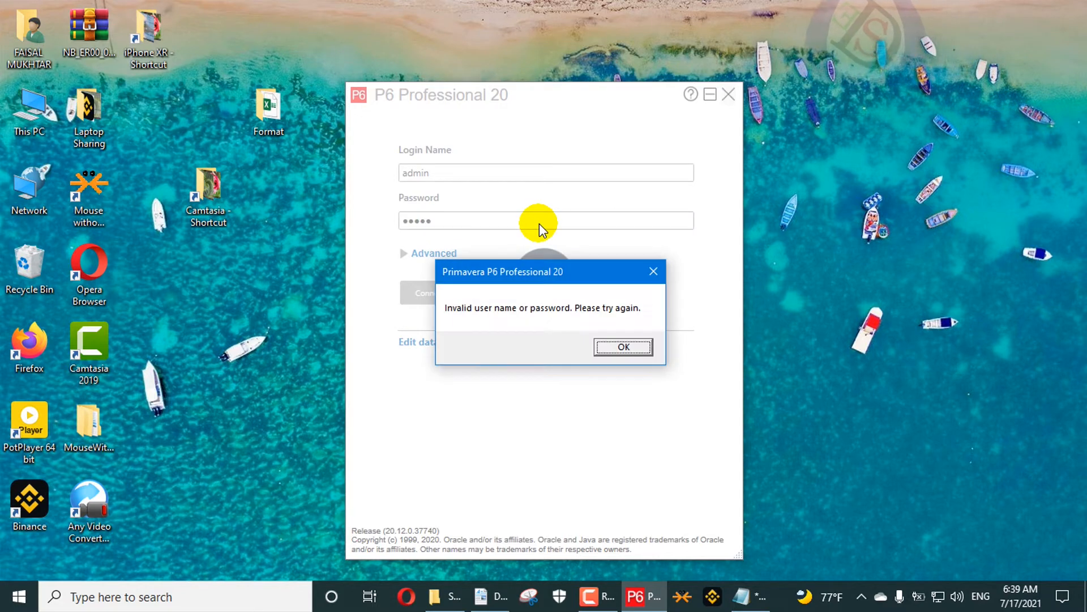
click(625, 348)
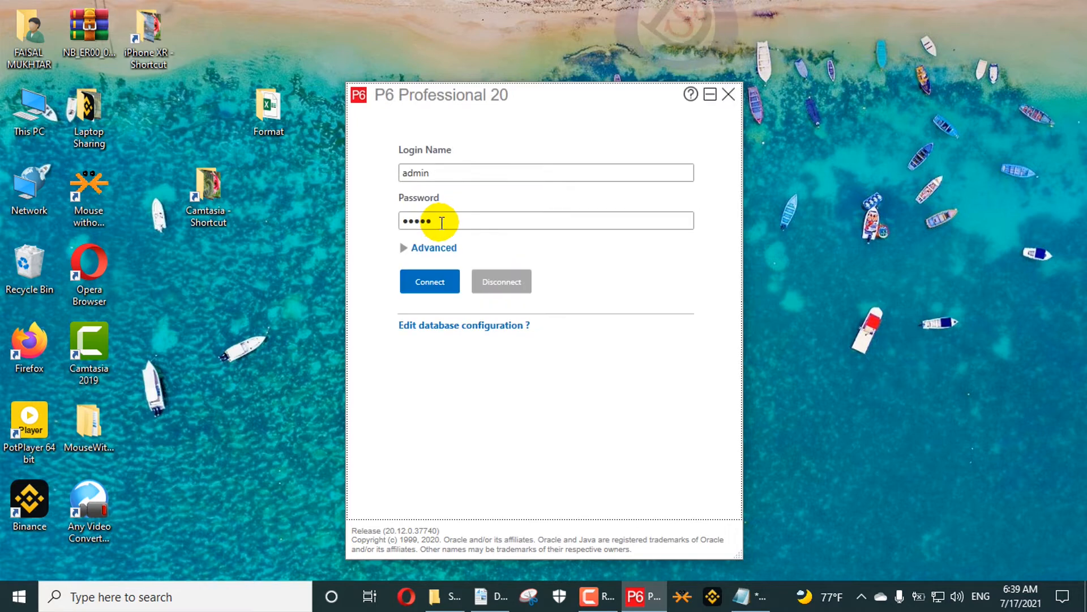
text(******)
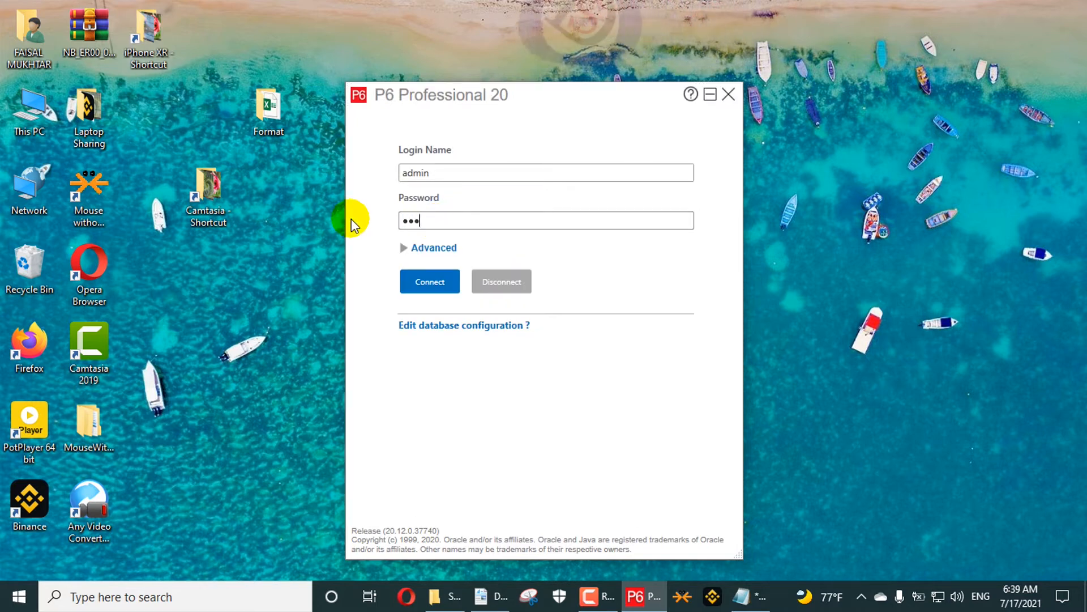
key(Return)
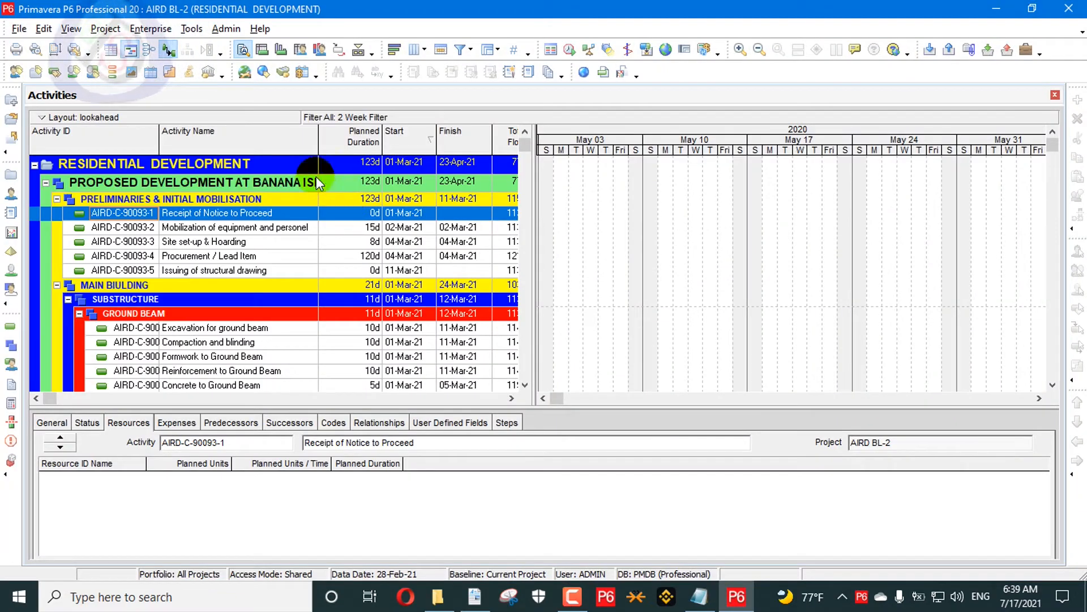
- Change the admin password again in User Preferences, entering current, new and confirmation passwords
click(45, 31)
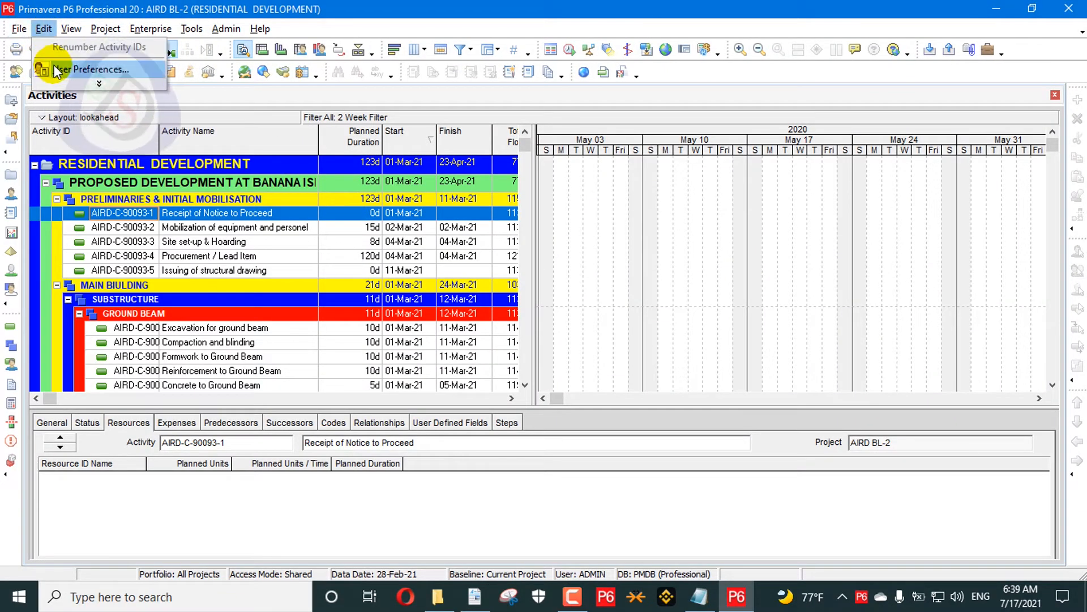
click(79, 71)
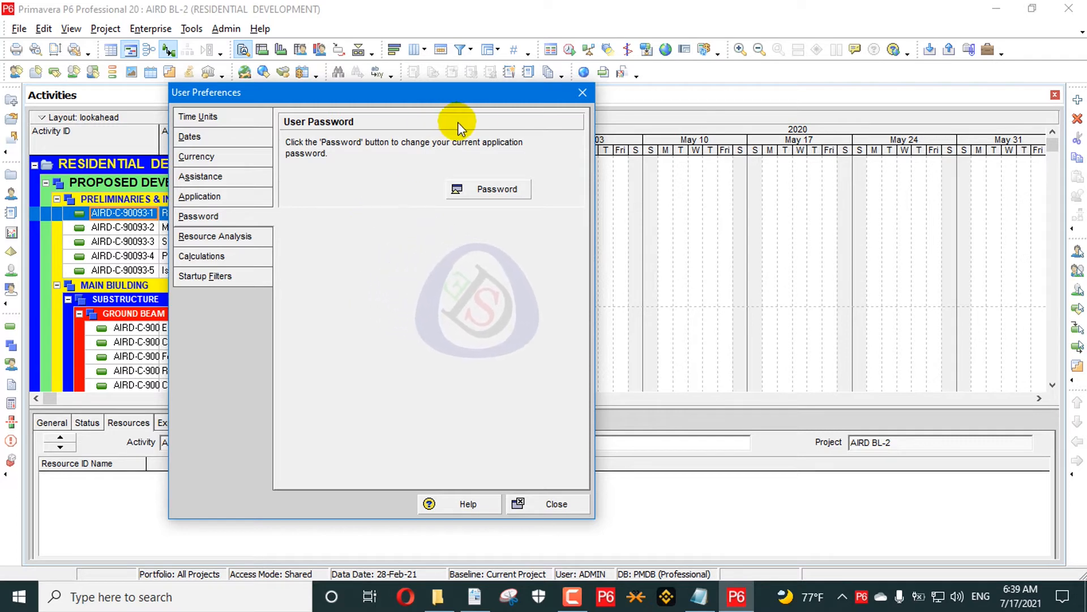
click(485, 187)
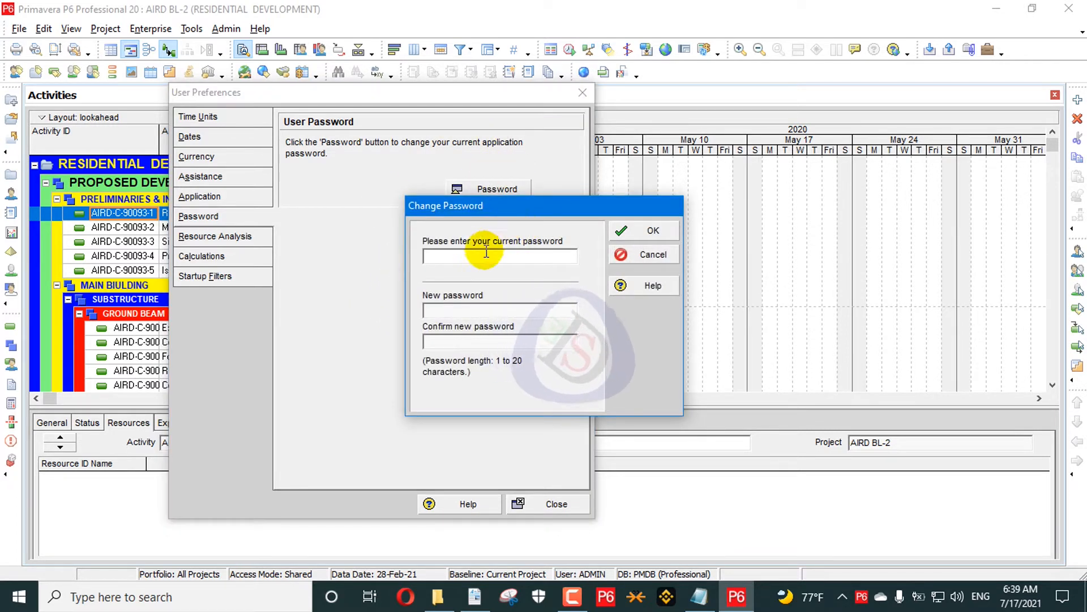
text(admin)
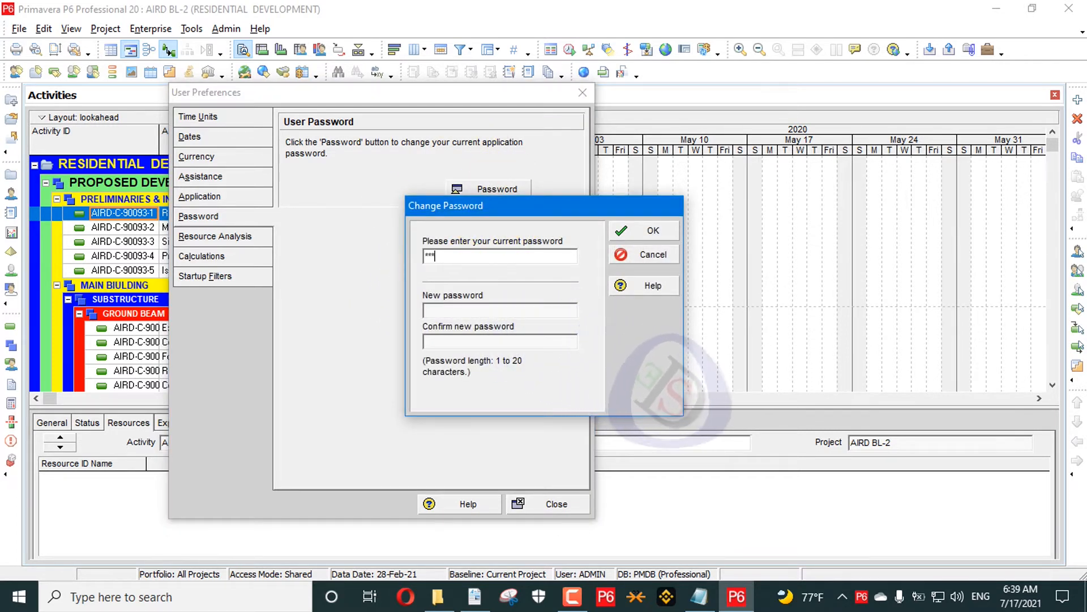
text(*)
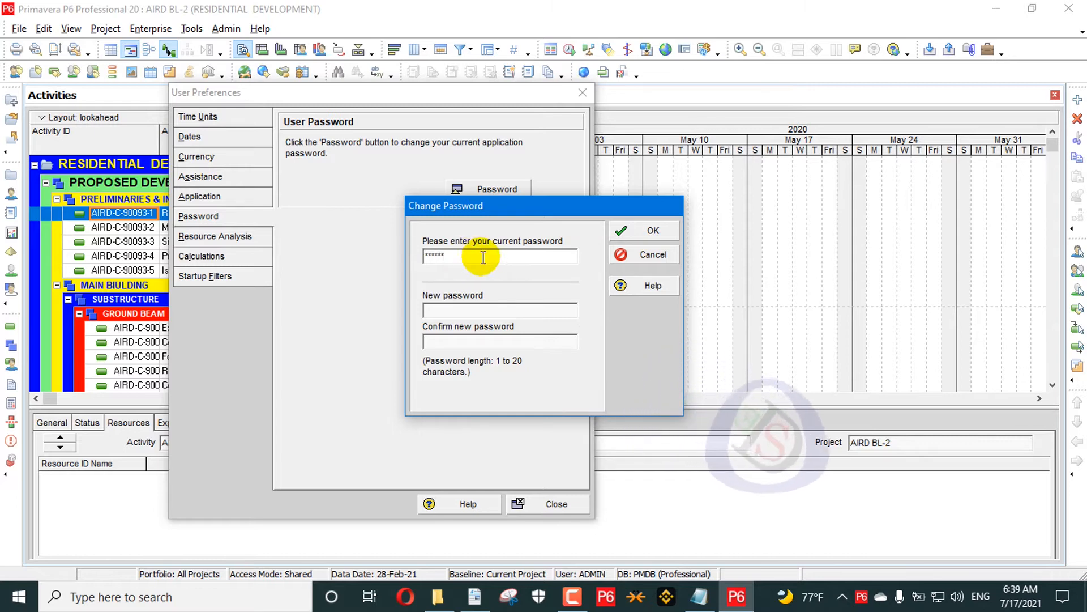
click(467, 309)
text(*****)
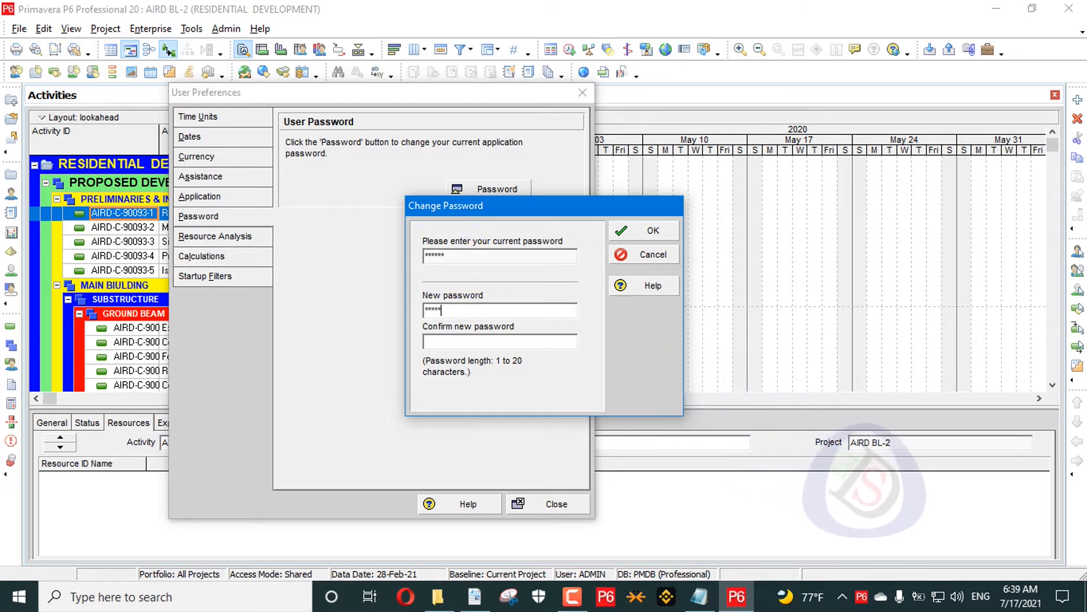
click(429, 341)
text(***)
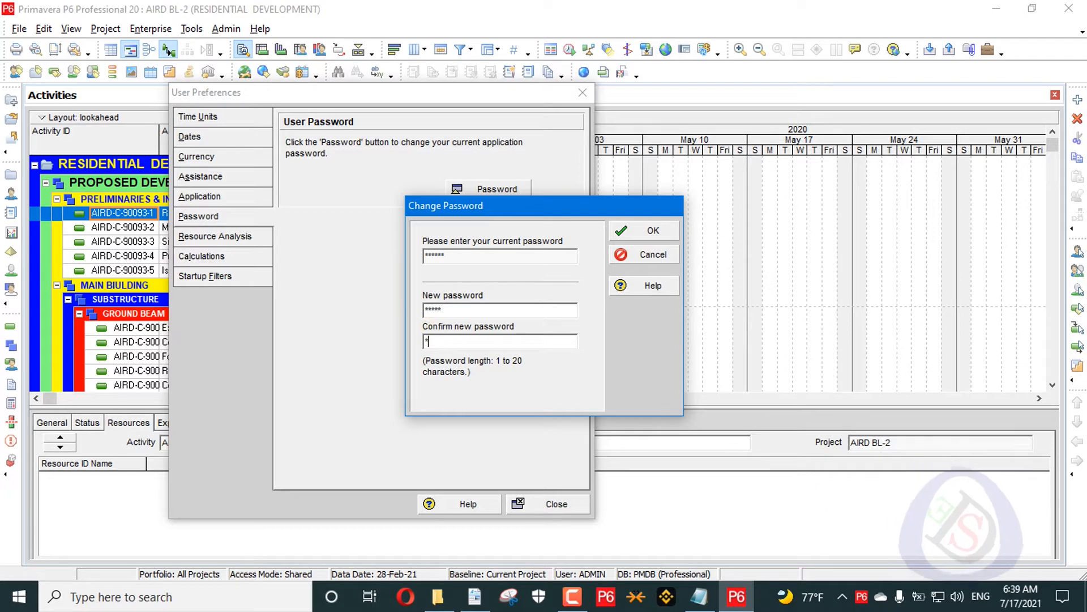
text(**)
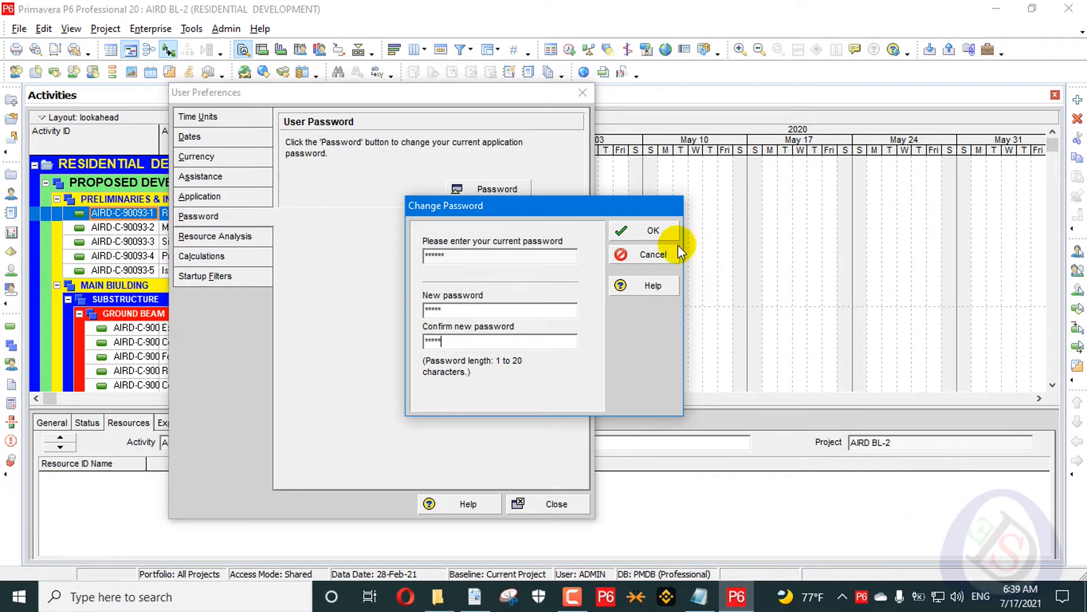
click(653, 230)
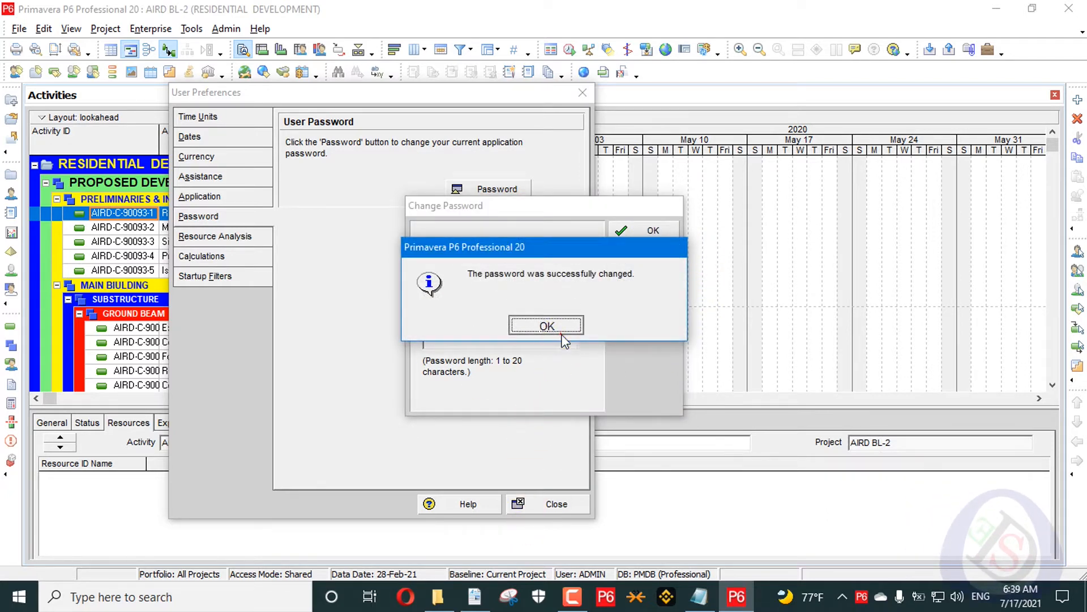
click(547, 327)
- Close User Preferences and exit P6 Professional
click(534, 504)
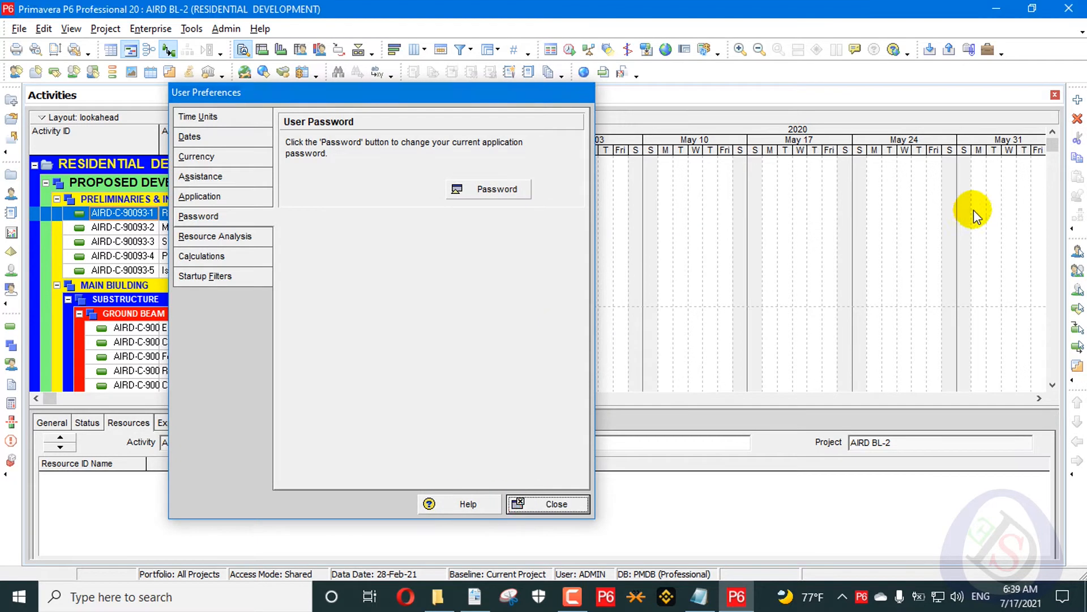
click(1078, 8)
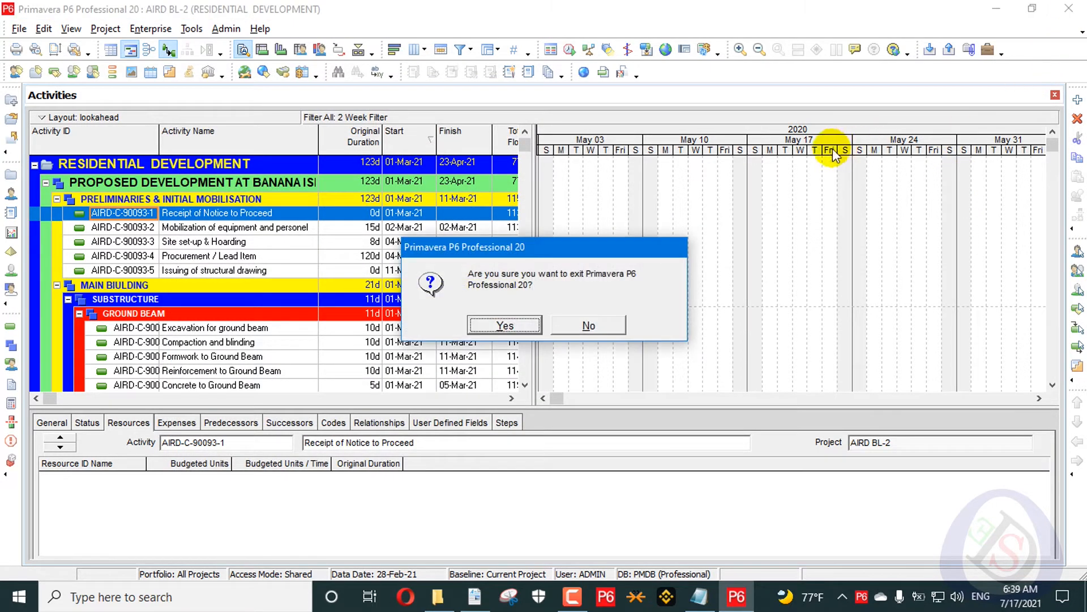
click(505, 325)
- Refresh the desktop, relaunch P6, submit the admin login and dismiss the invalid password error
right_click(757, 235)
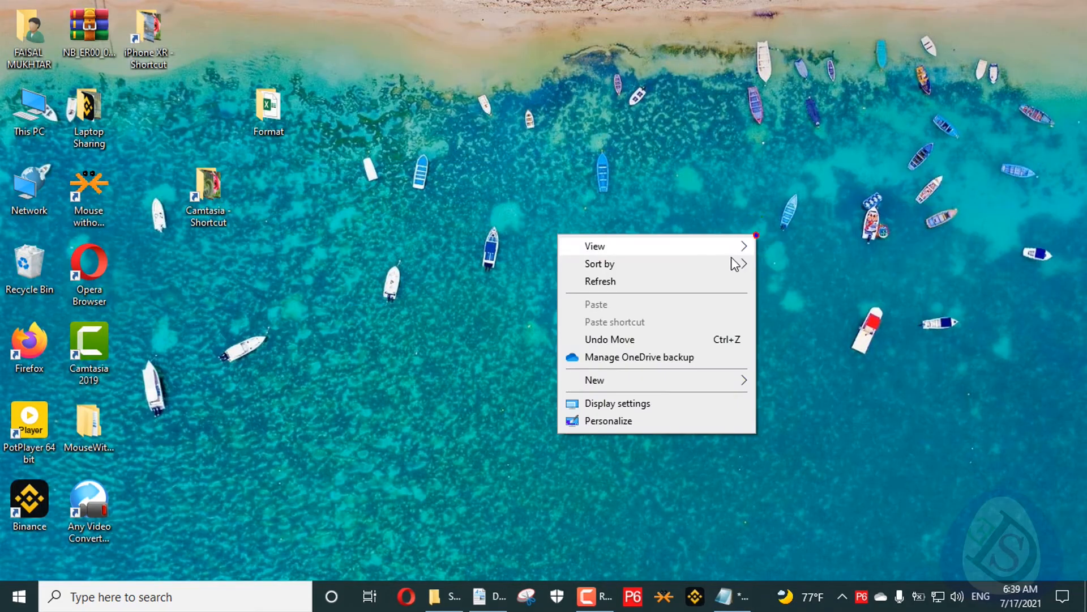
click(665, 281)
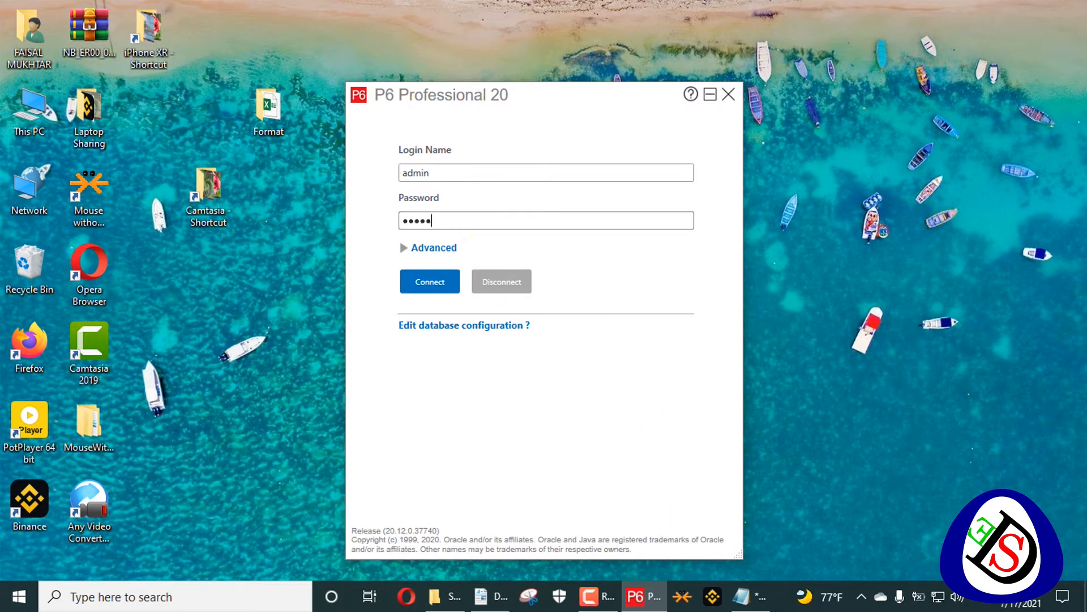
key(Return)
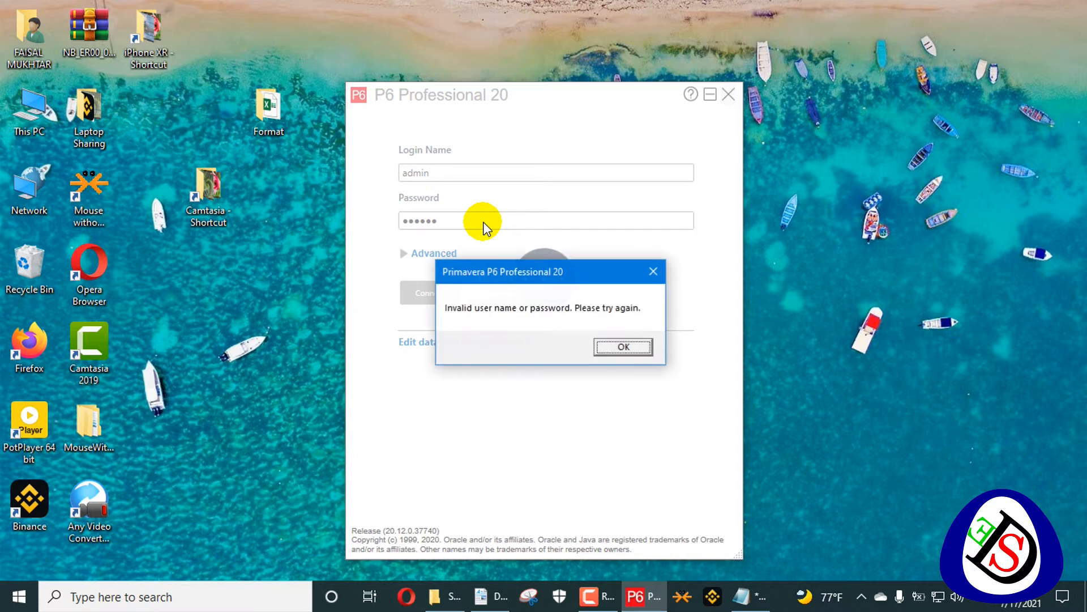
click(627, 354)
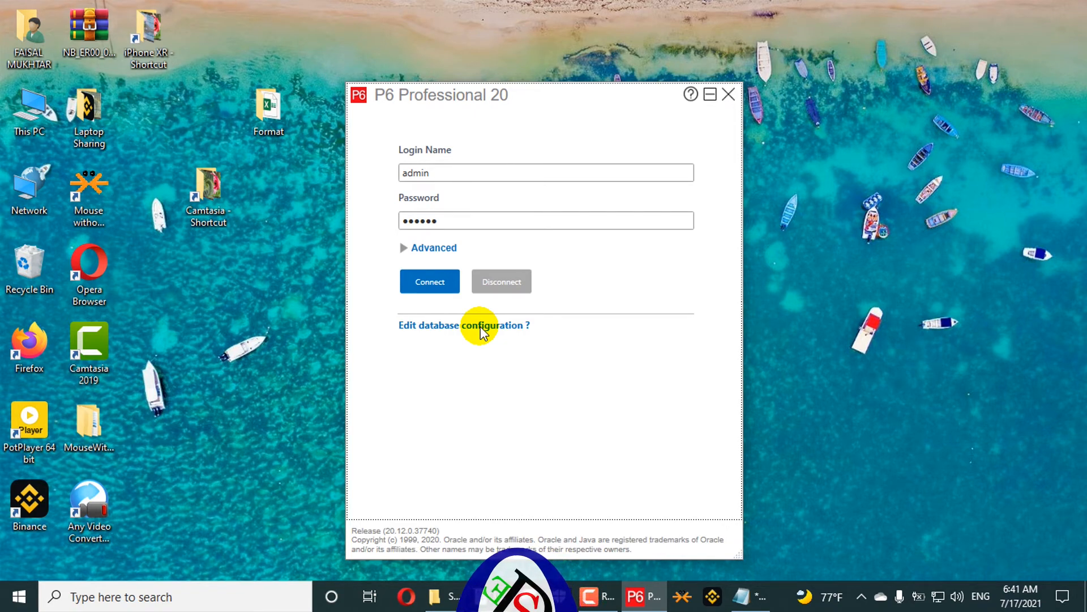
- Open the database configuration and keep P6 Pro Standalone (SQLite) as the driver
click(481, 327)
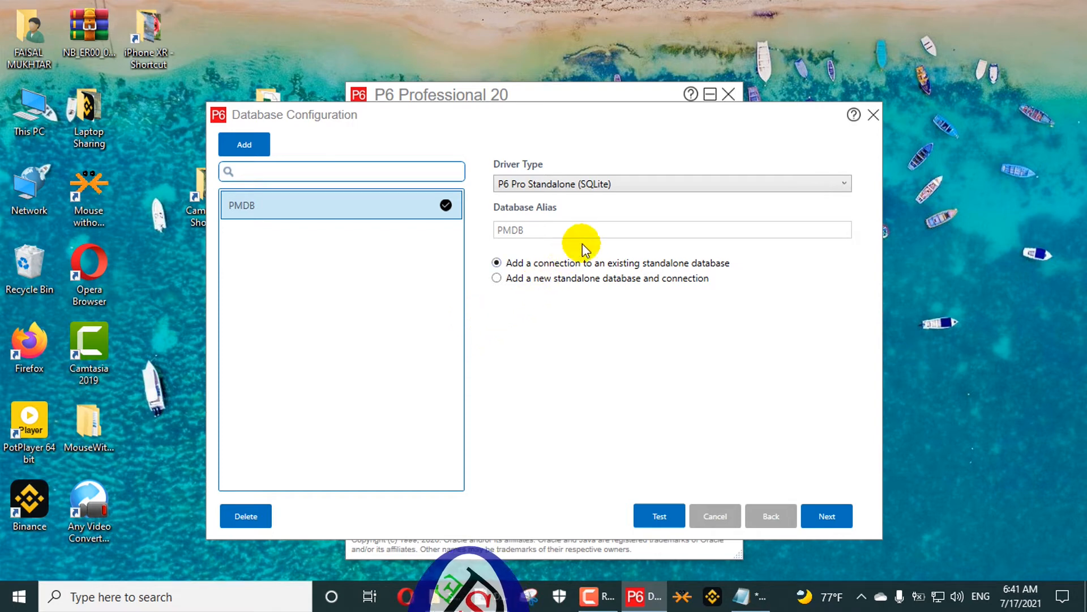
click(681, 184)
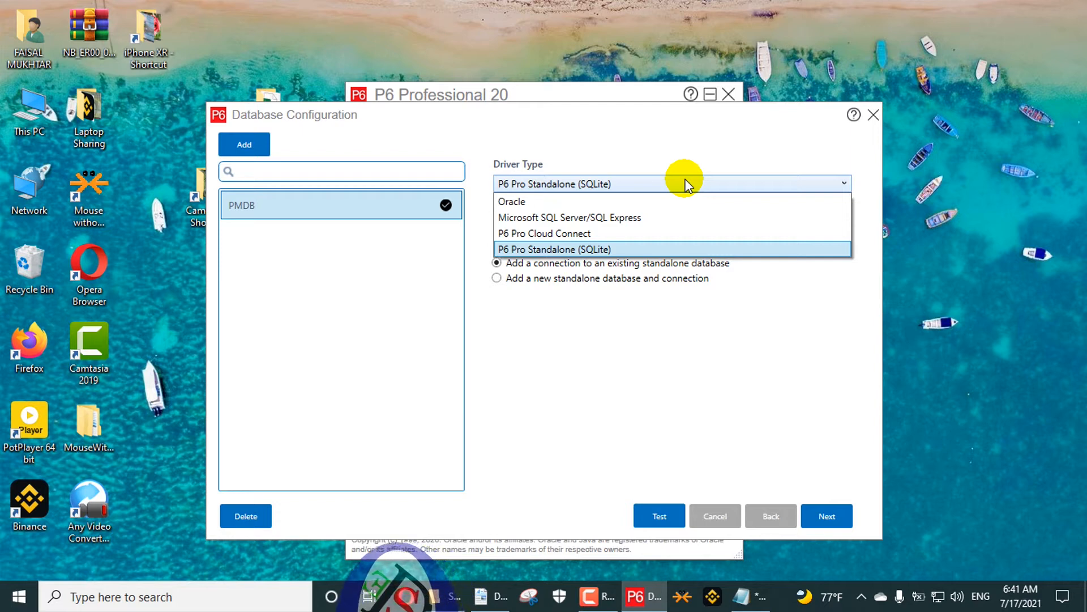
click(643, 355)
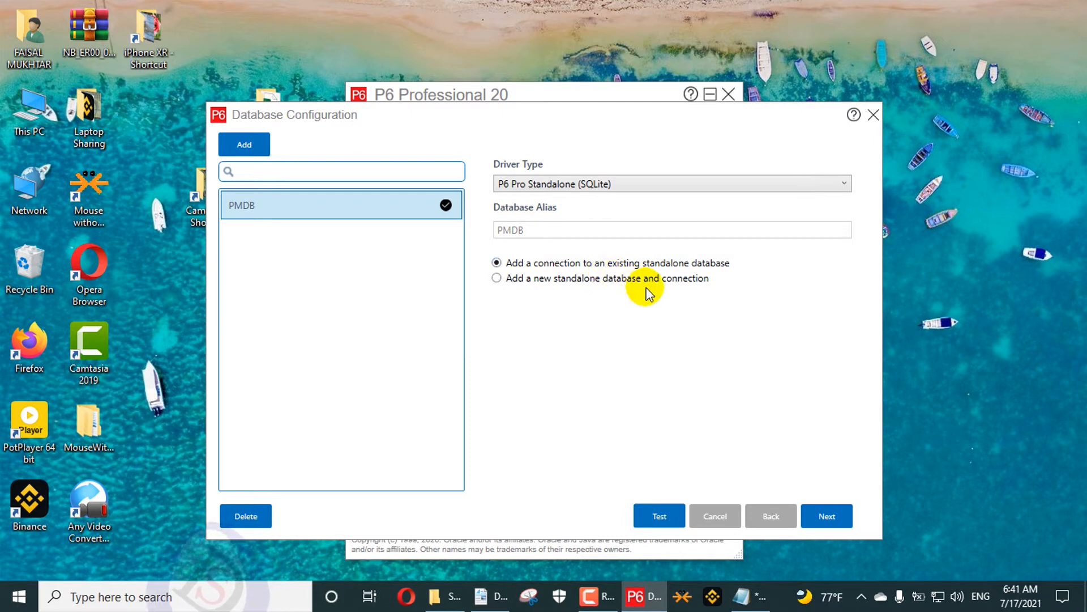
click(832, 516)
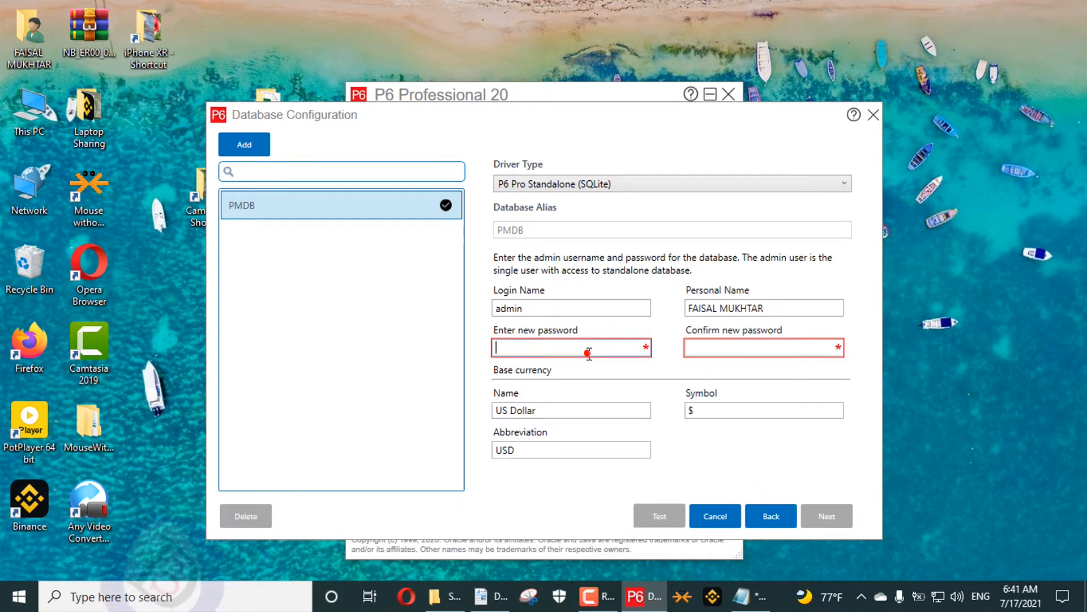
- Enter and confirm a new admin password for the standalone database
text(12)
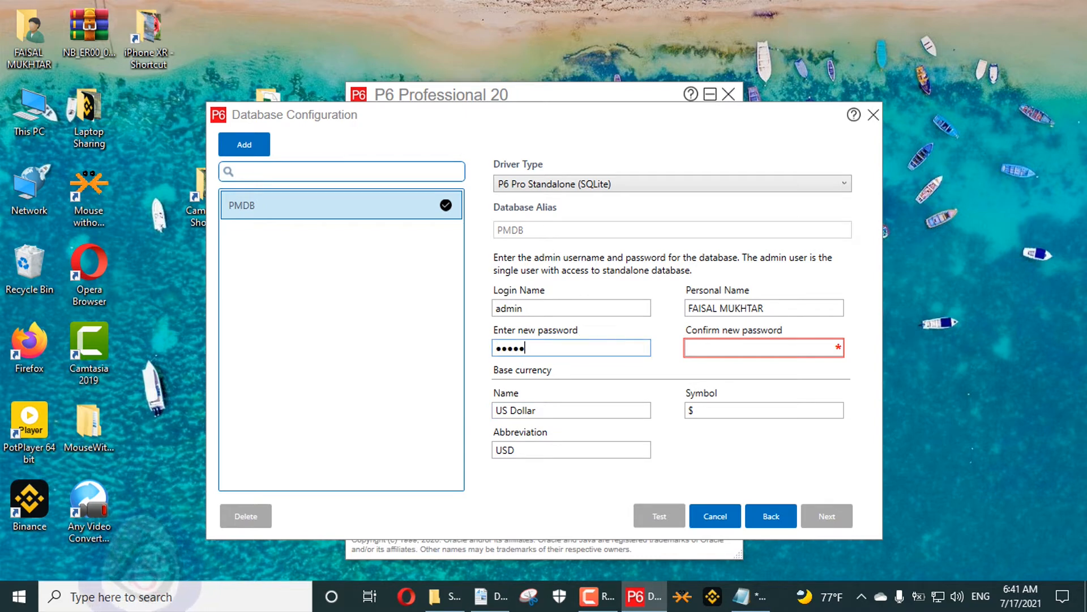
click(732, 349)
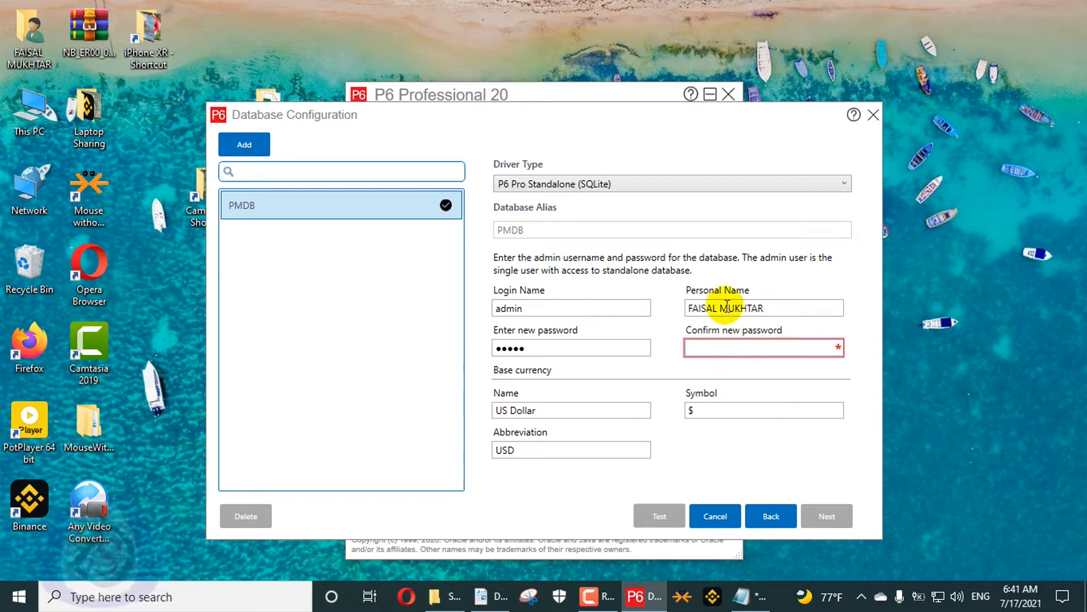
drag(590, 347, 445, 350)
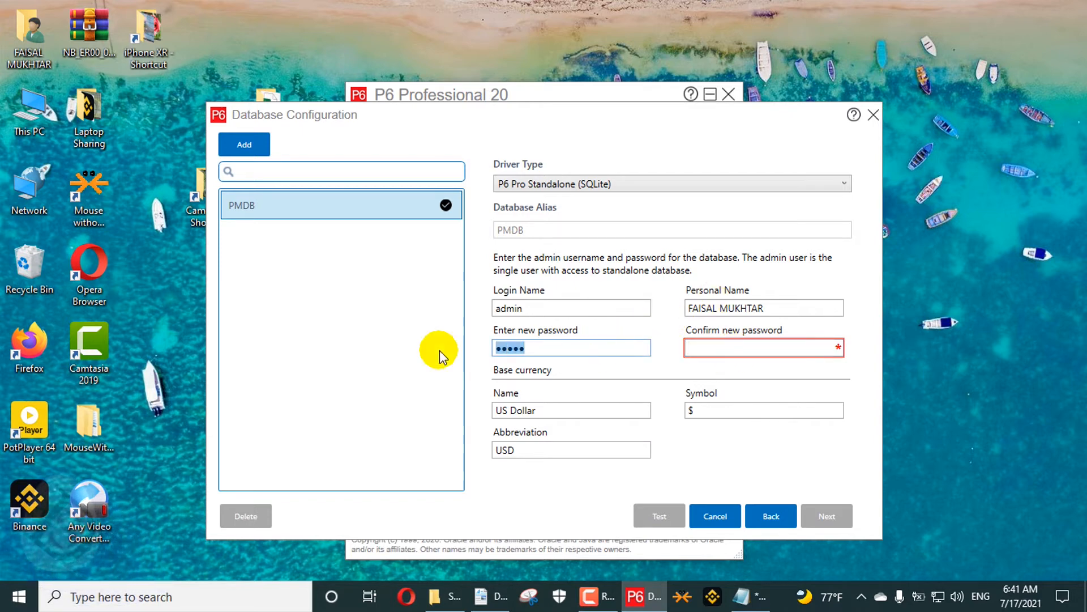
text(aa)
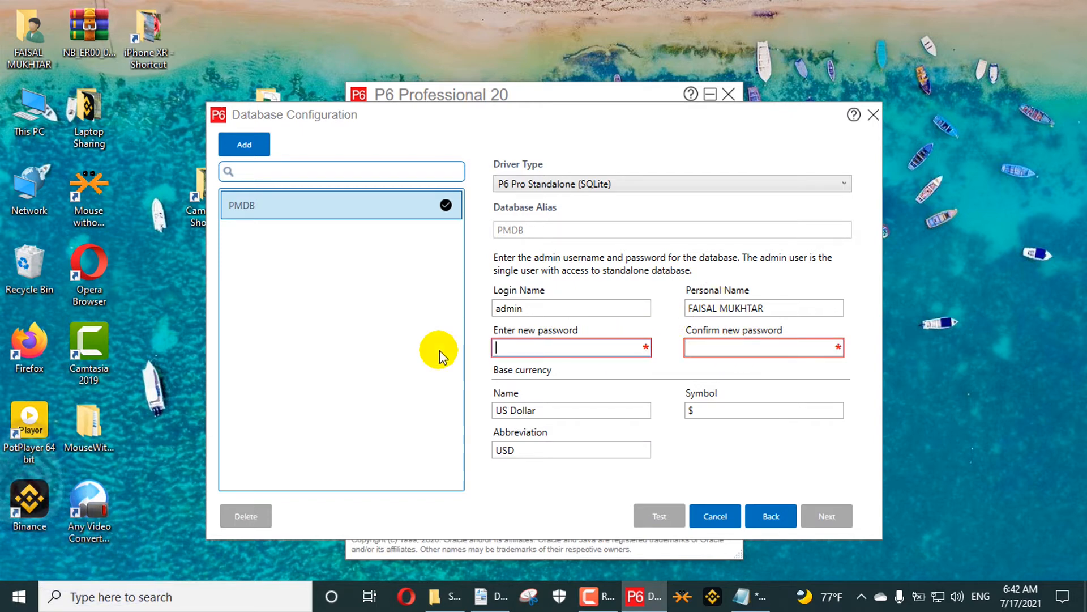
text(aa)
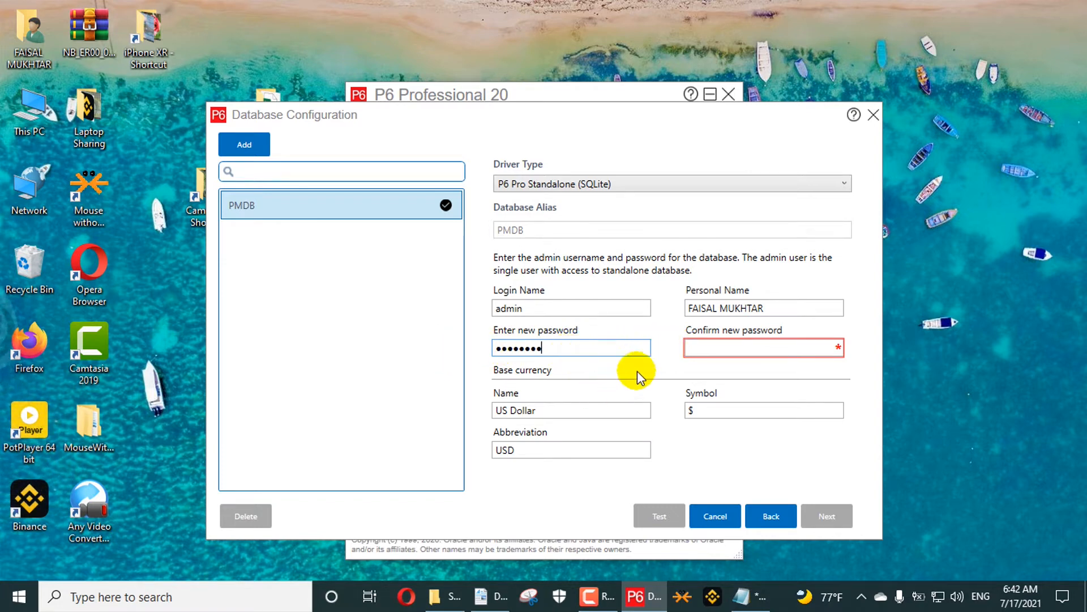
text(aaaaaa)
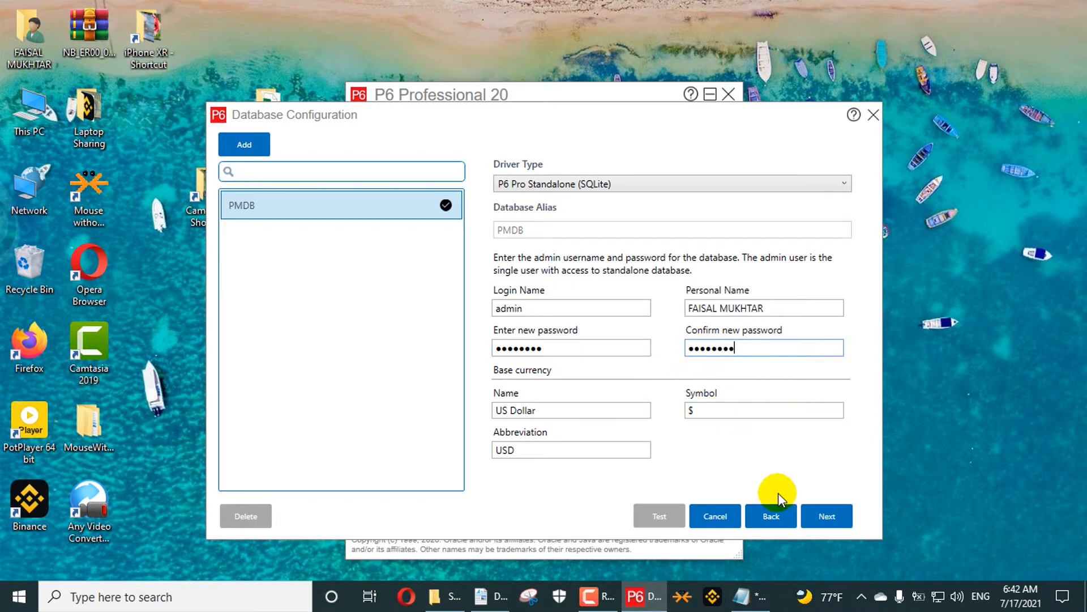
- Set the new database file location to Documents, named 123
click(826, 516)
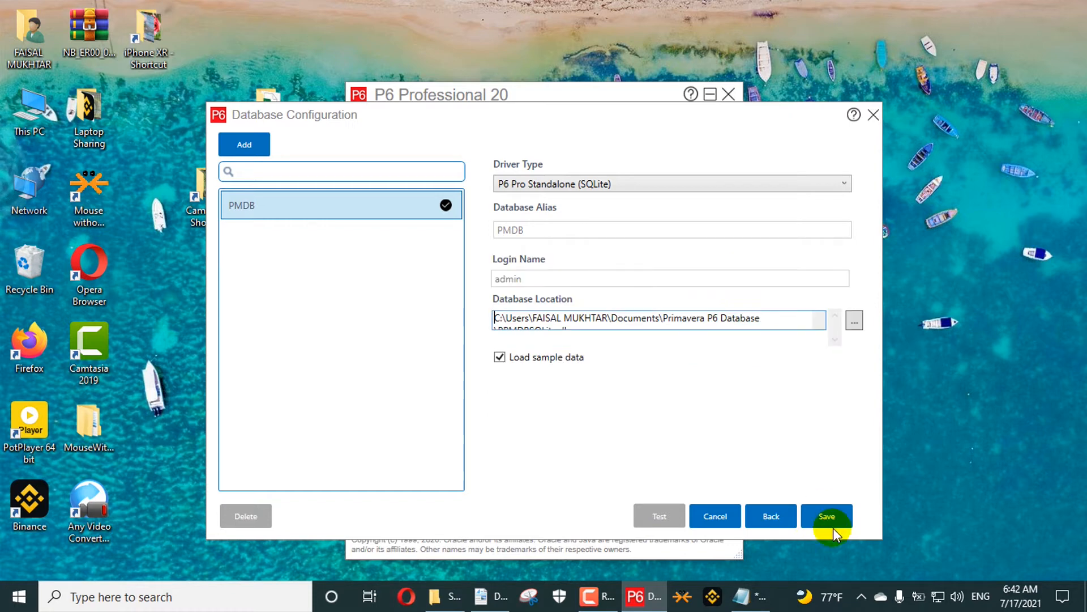
click(854, 320)
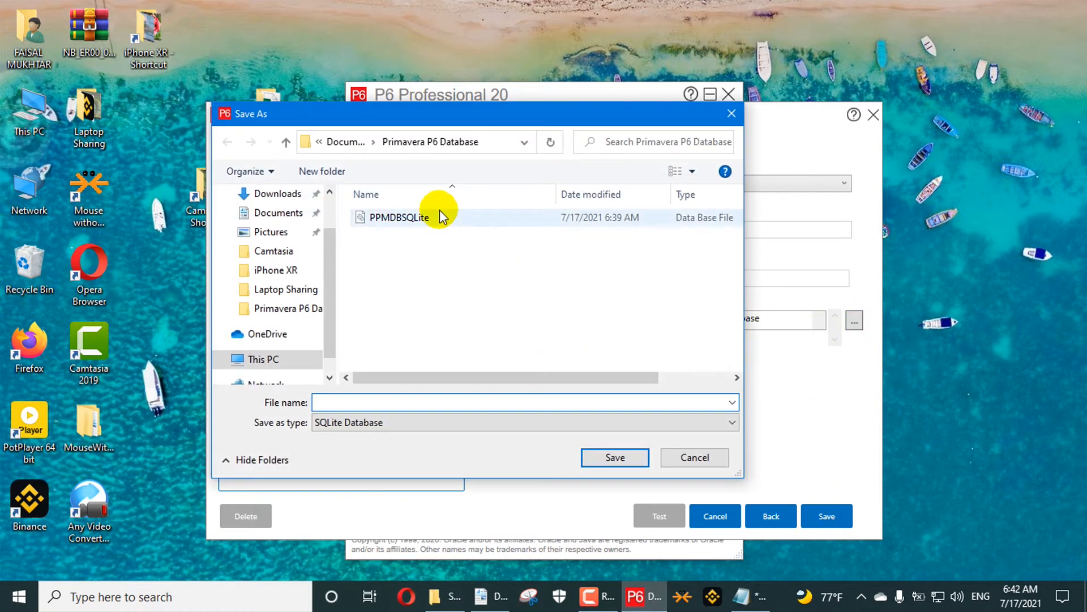
click(350, 142)
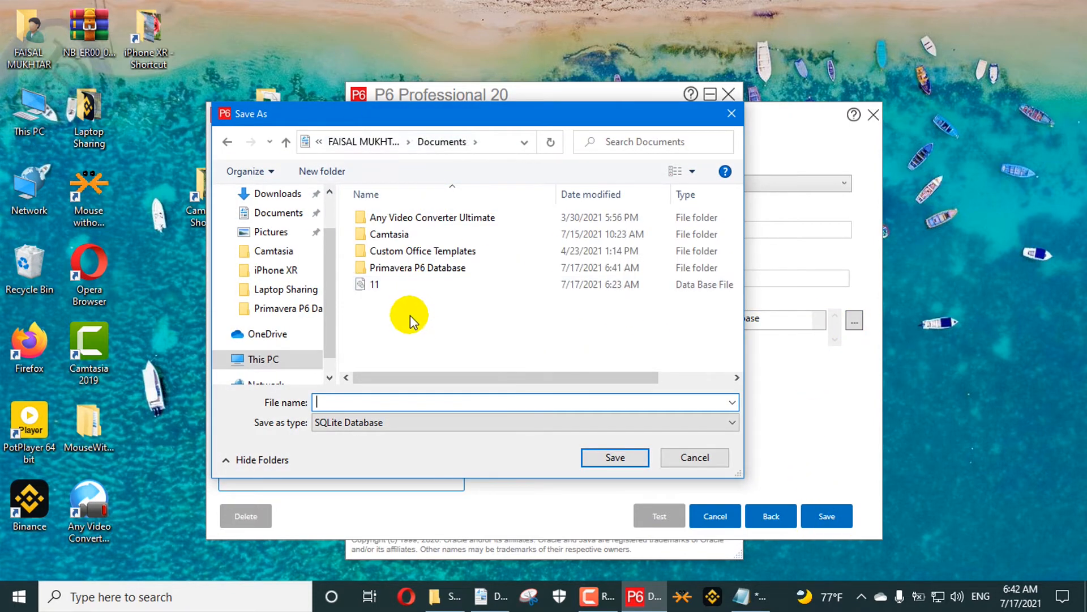
click(371, 400)
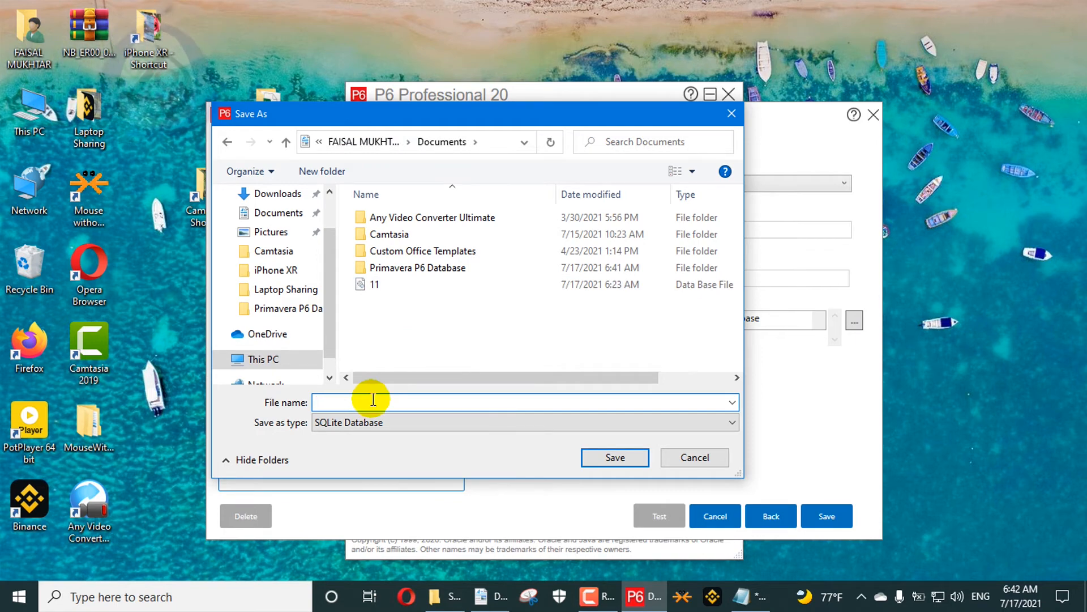
text(123)
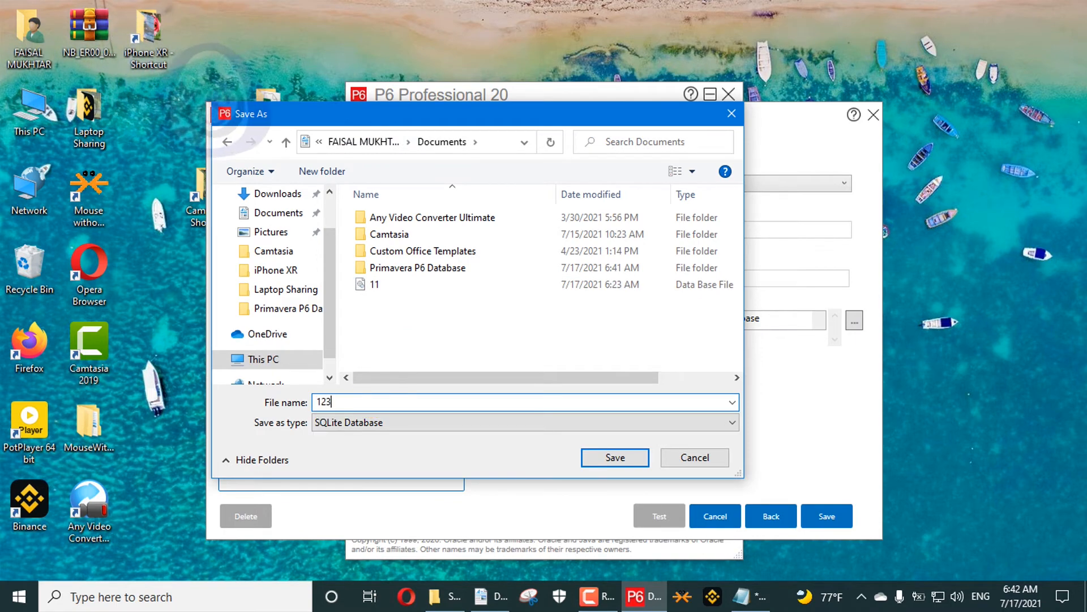
click(608, 457)
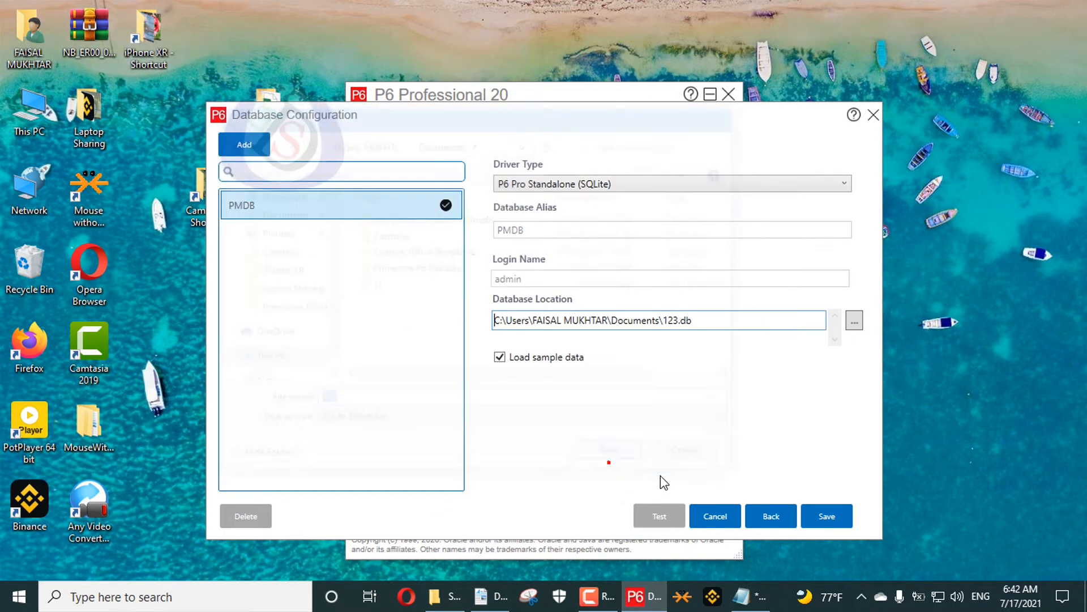
- Save the PMDB alias for 123.db and close the configuration dialog
click(827, 517)
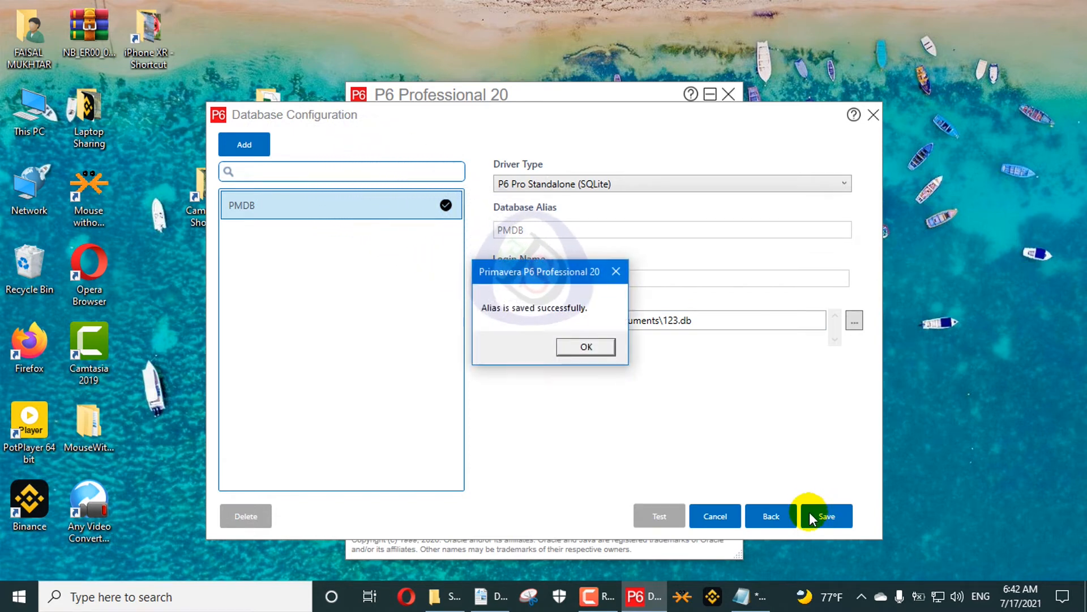
click(574, 348)
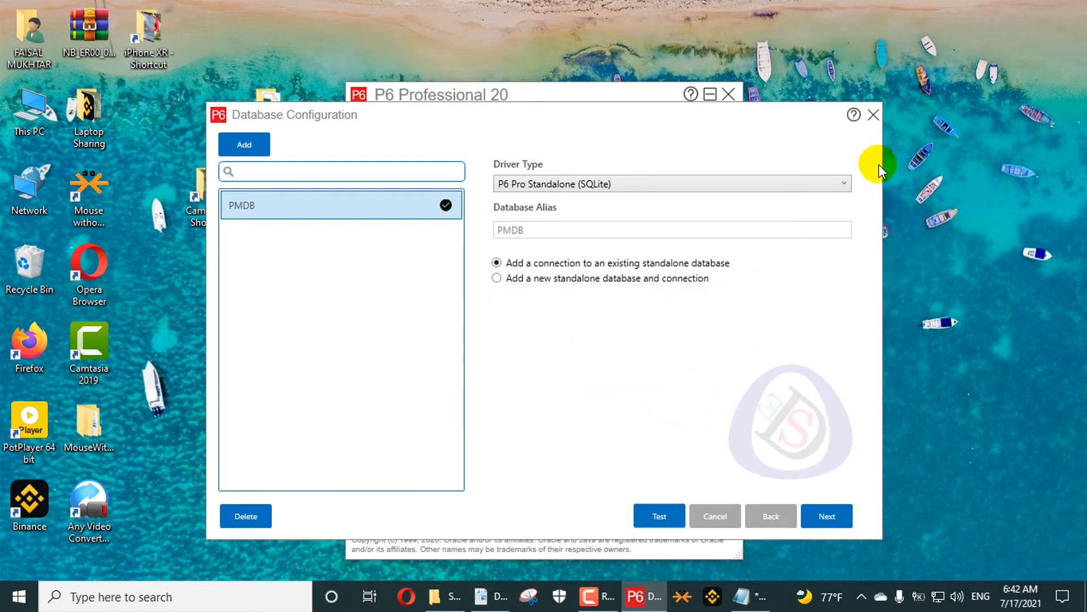
click(873, 115)
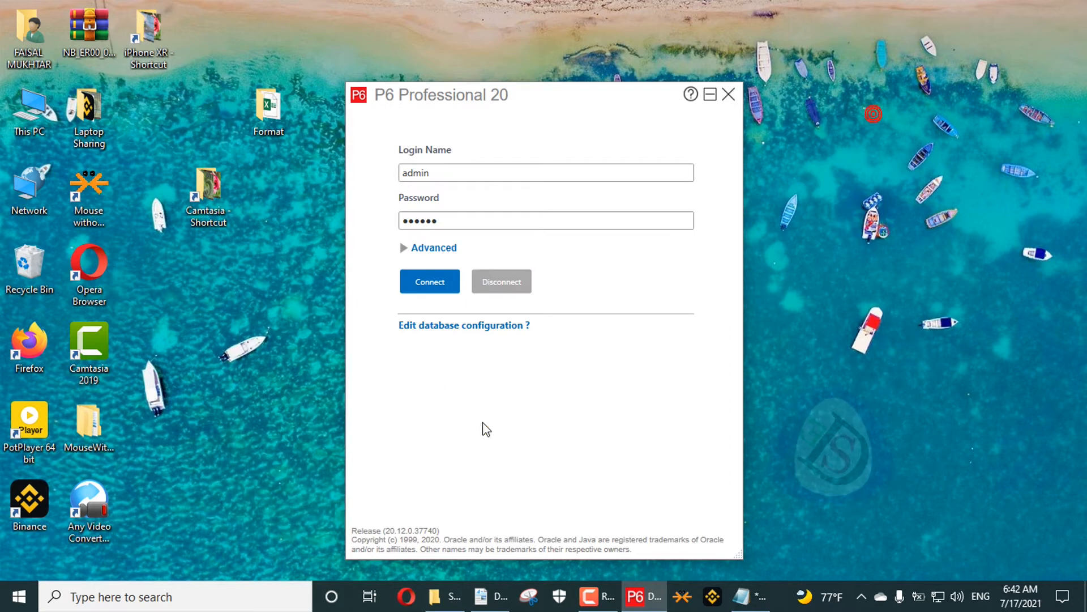
- Log in to the new 123.db database with its admin password and dismiss the industry warning
double_click(462, 224)
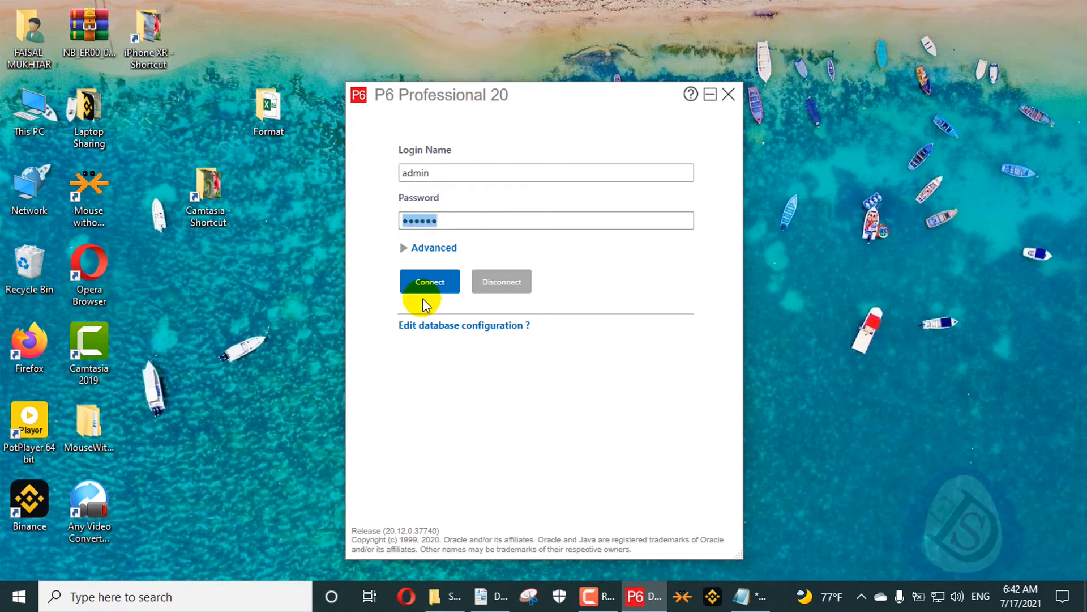
key(BackSpace)
text(a)
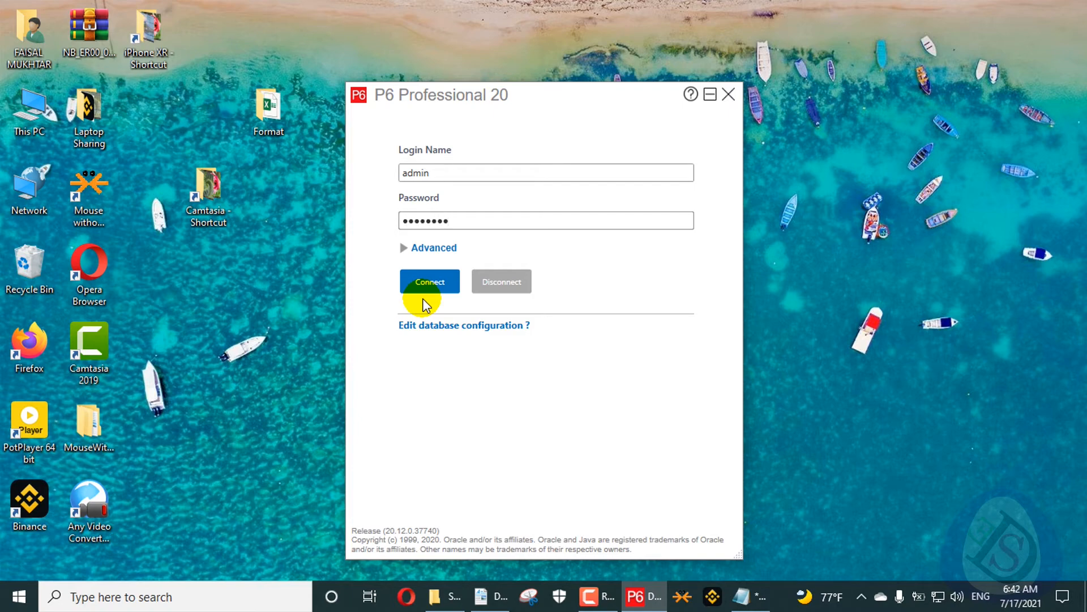
click(426, 281)
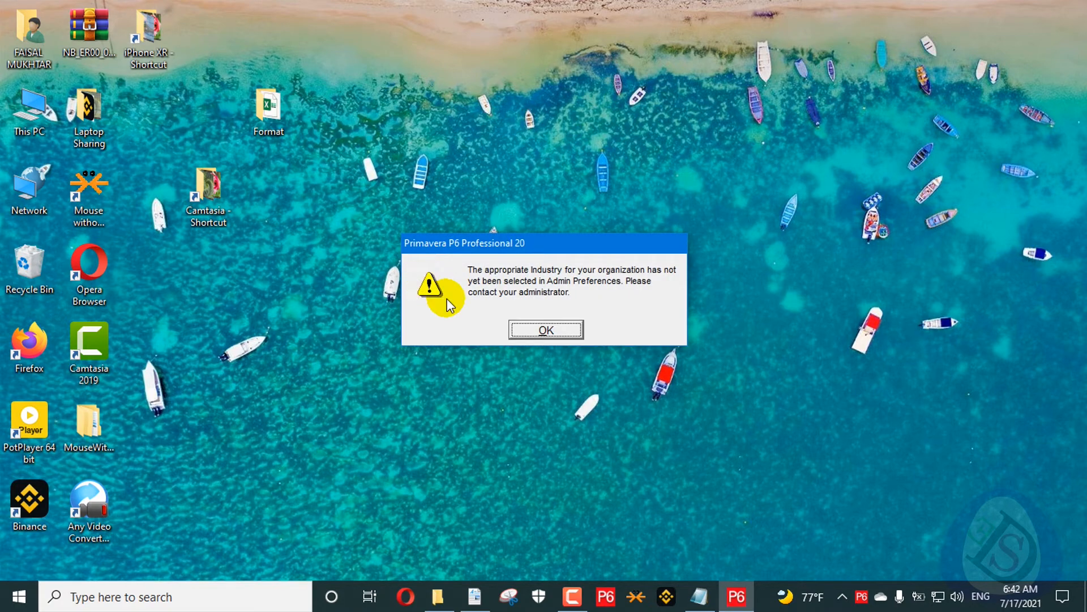
click(530, 332)
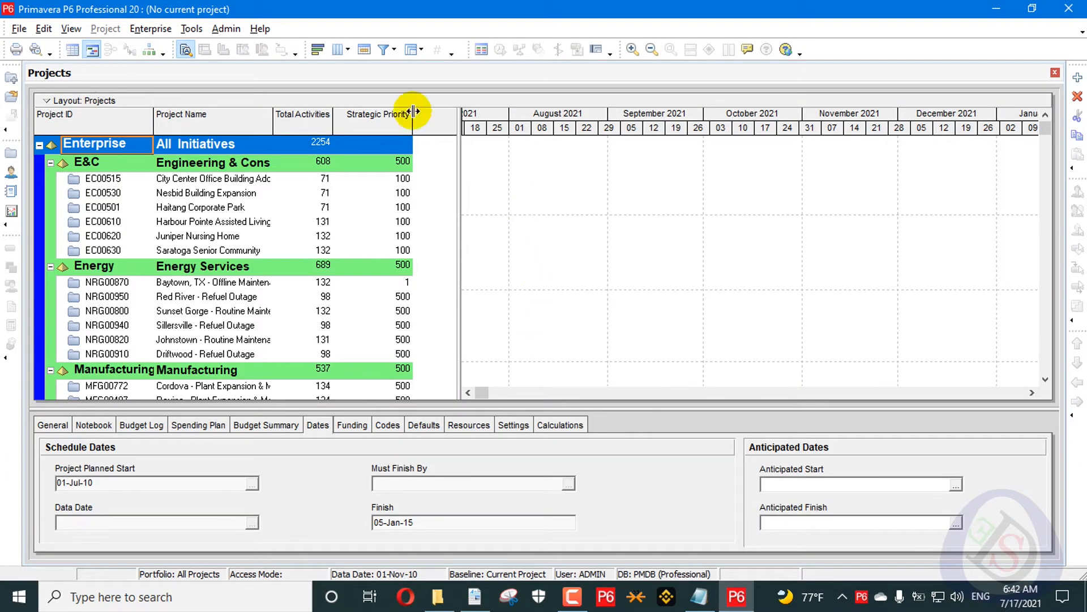
- Set the Admin Preferences industry to Engineering and Construction, then begin exiting P6
click(225, 29)
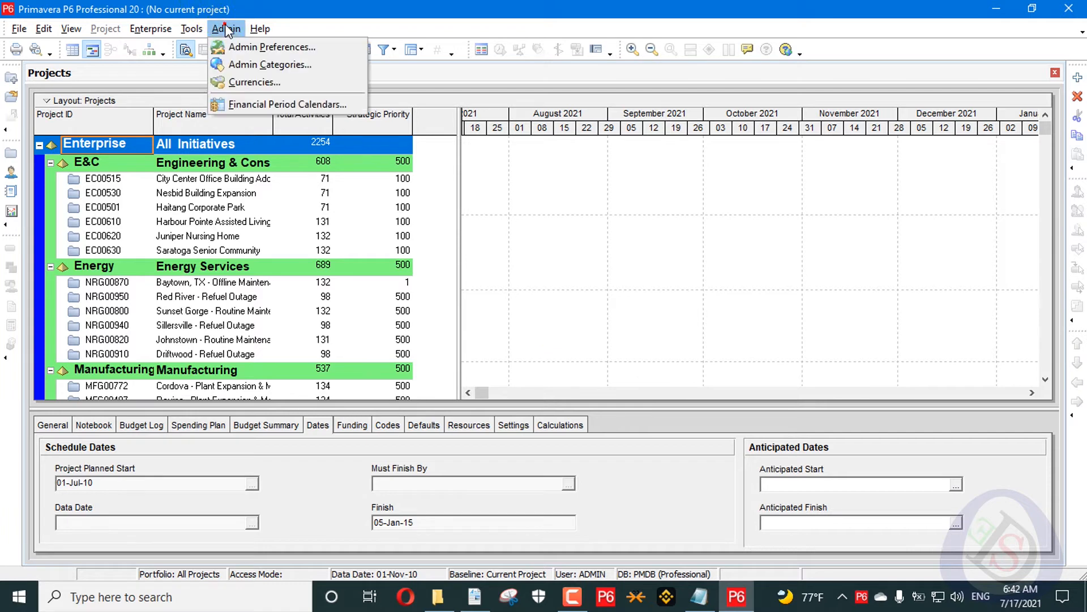
click(247, 46)
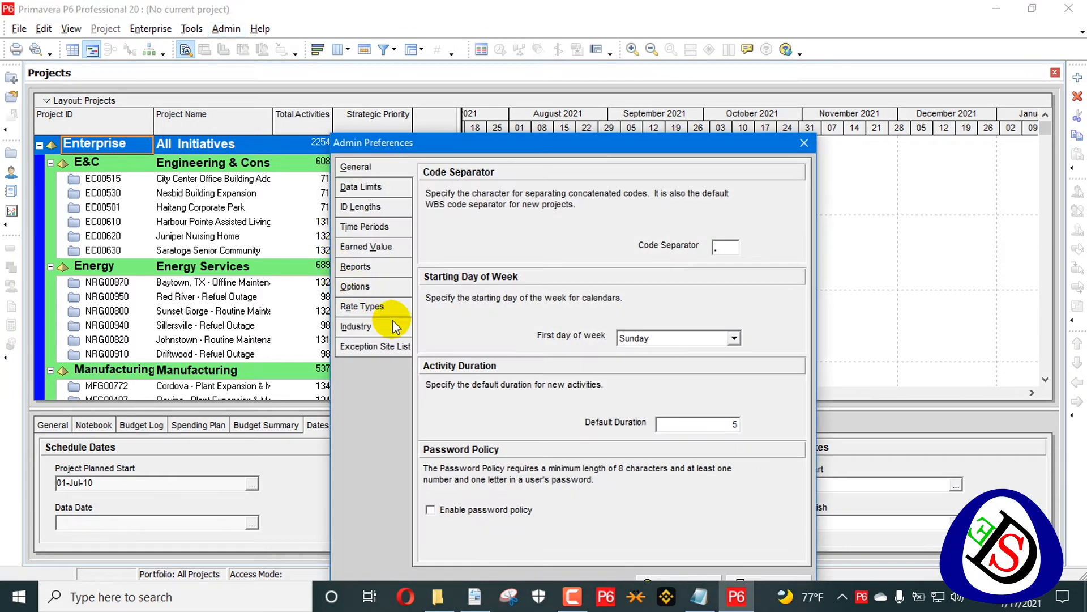
click(362, 327)
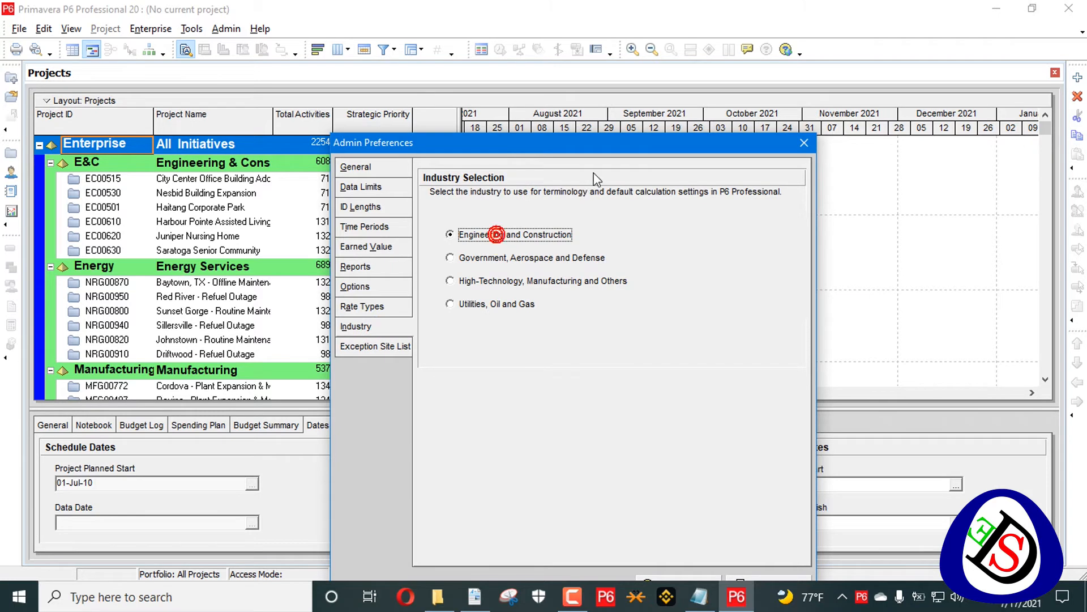
drag(622, 145, 689, 39)
click(837, 479)
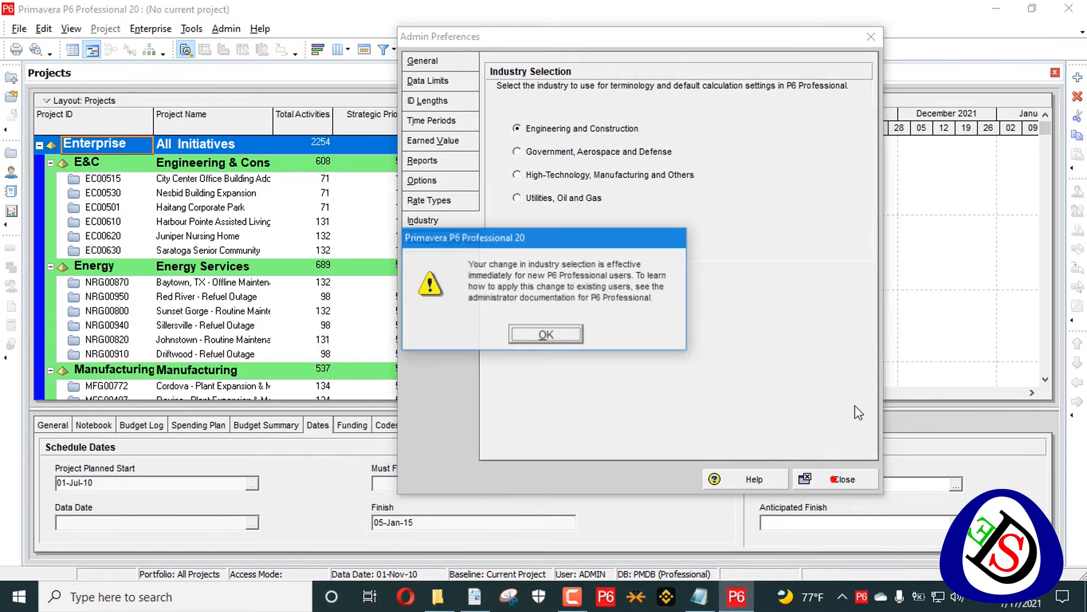
click(536, 335)
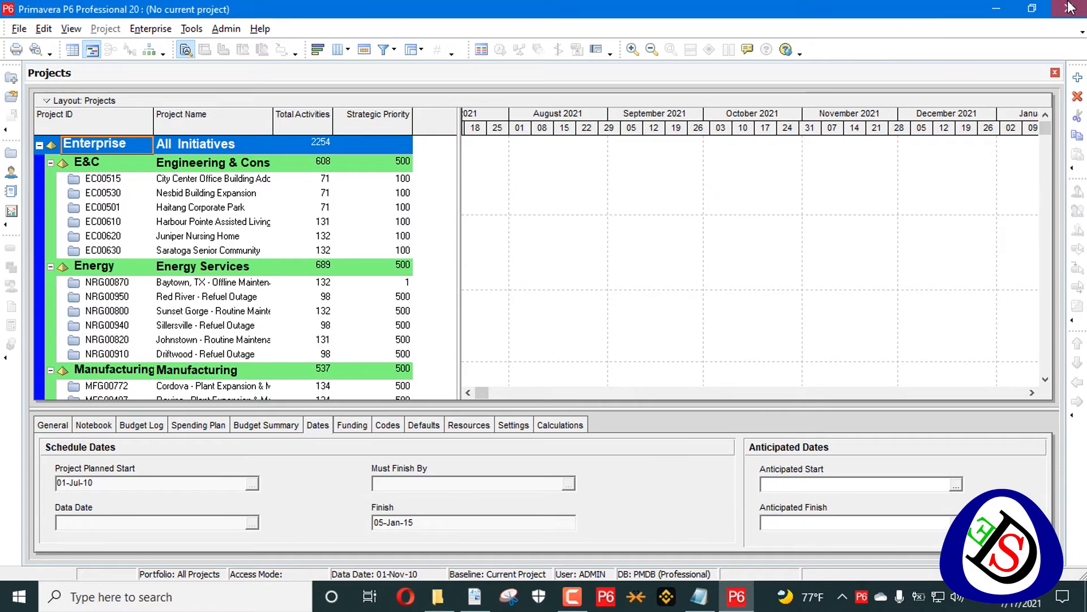
click(1070, 8)
- Confirm exit, refresh the desktop, relaunch P6 and open the PMDB database configuration
click(503, 333)
right_click(493, 317)
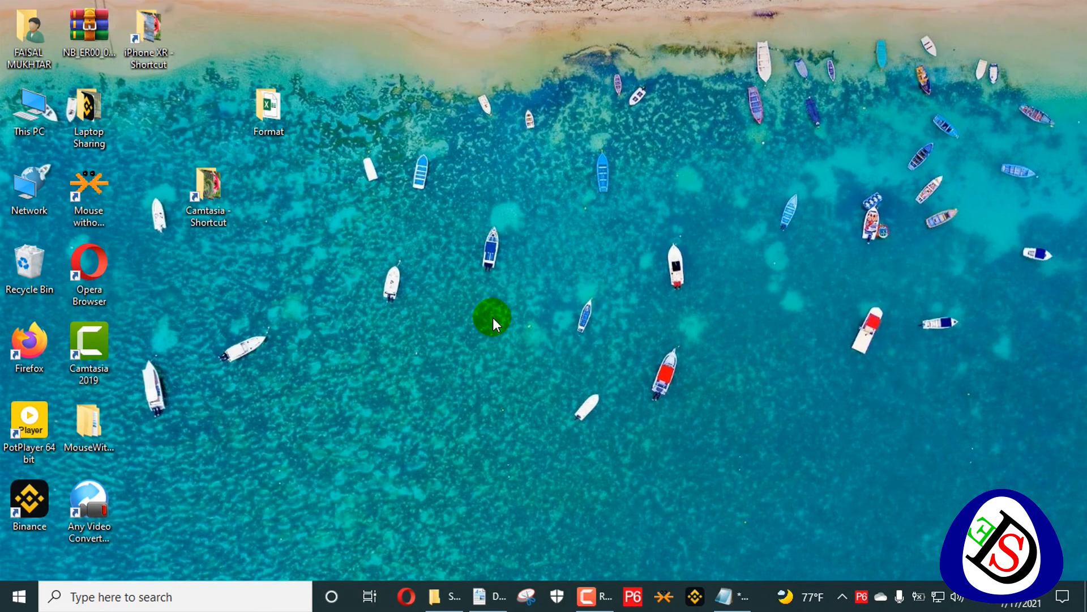
click(410, 368)
right_click(412, 362)
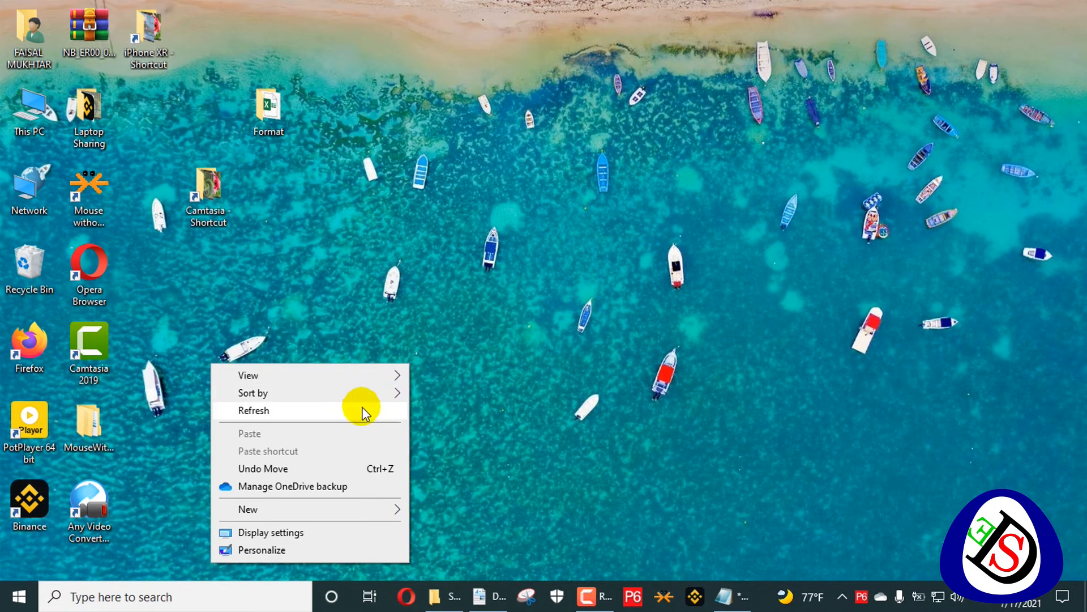
click(359, 406)
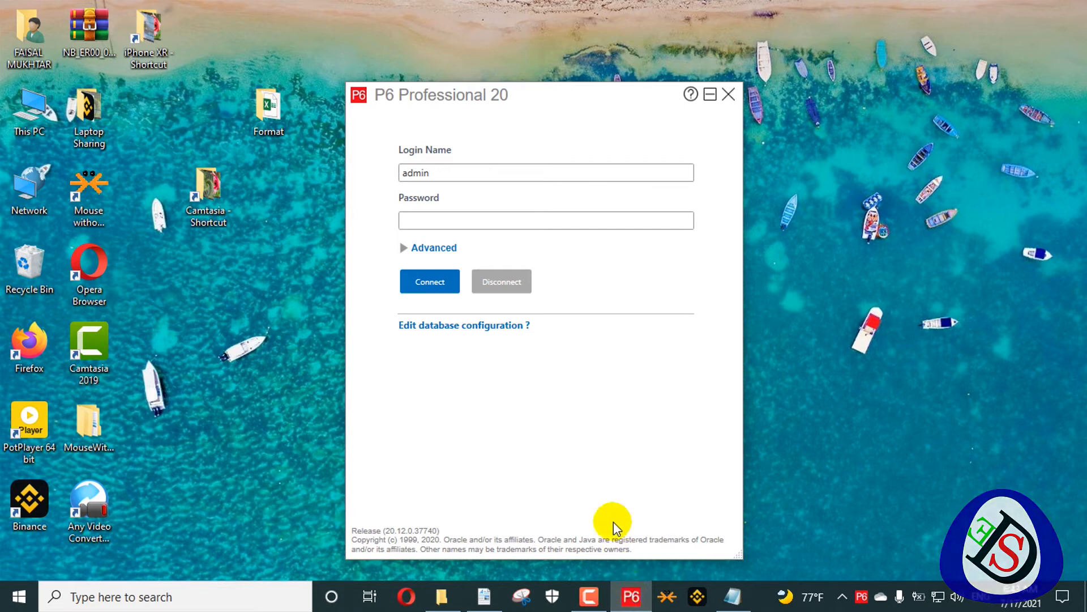
click(433, 333)
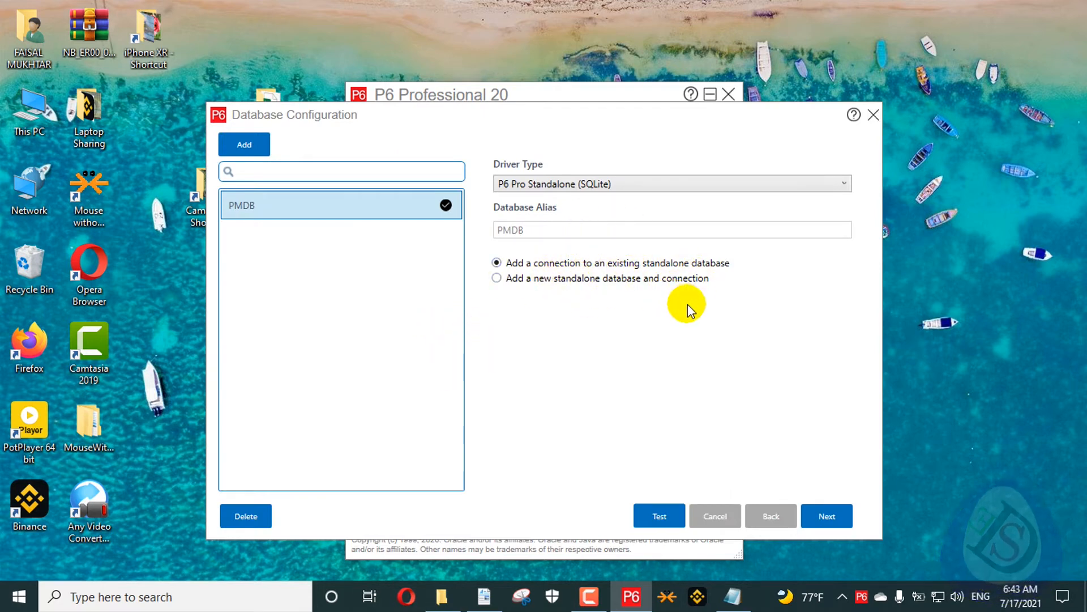
- Point the PMDB alias to Documents\Primavera P6 Database\PPMDBSQLite and save it
click(829, 515)
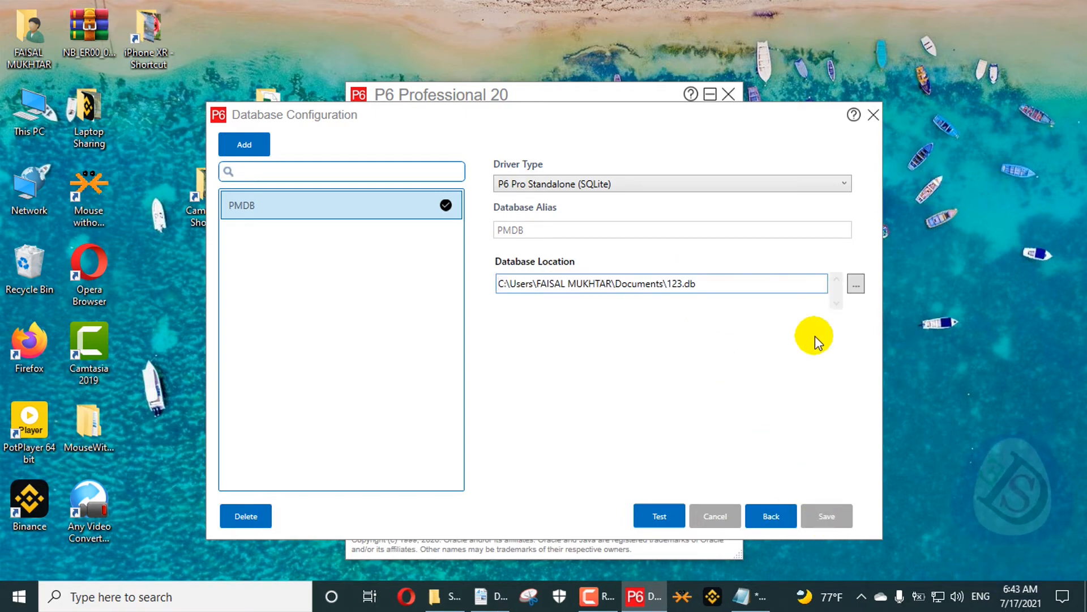
click(855, 283)
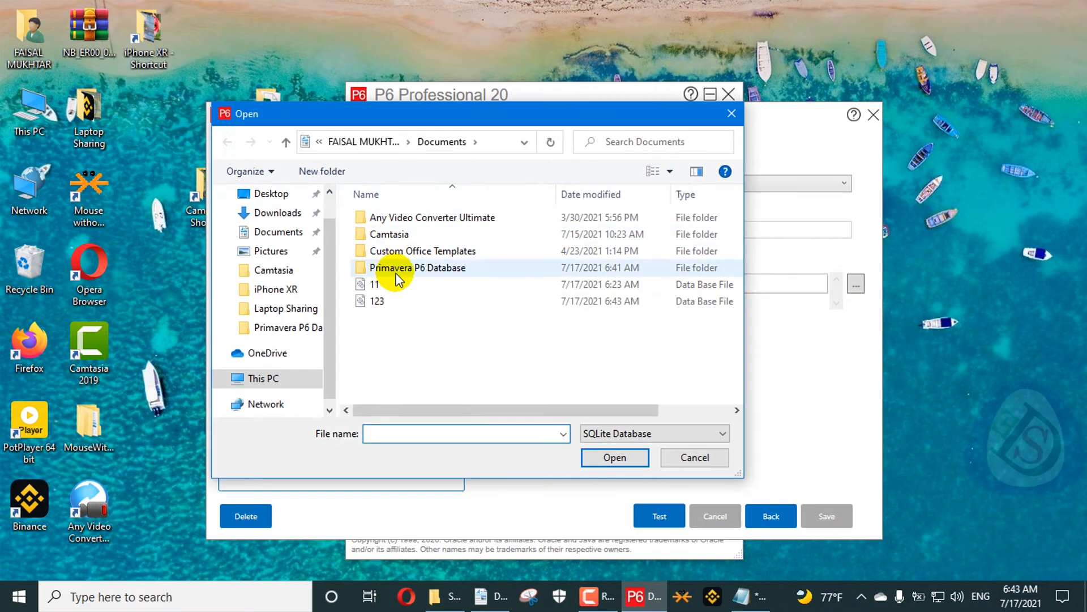
click(399, 271)
double_click(434, 265)
click(461, 219)
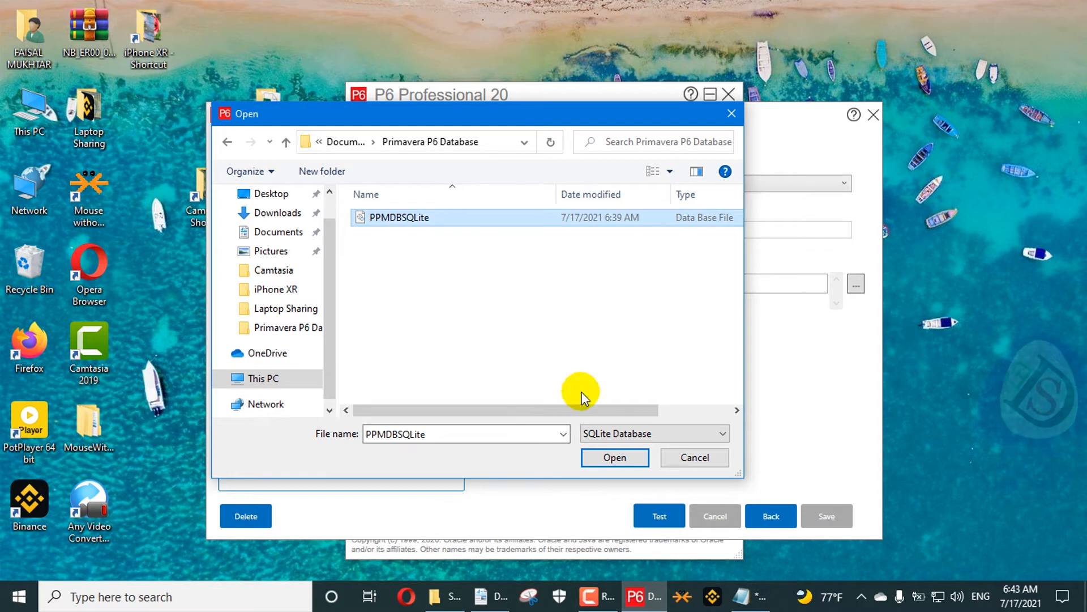
click(615, 457)
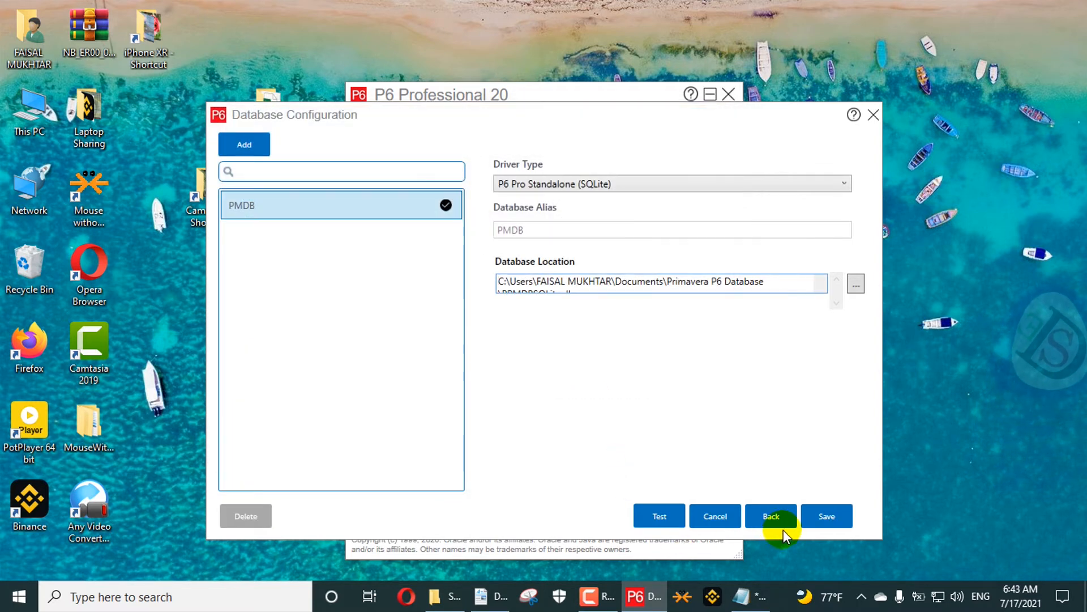
click(821, 516)
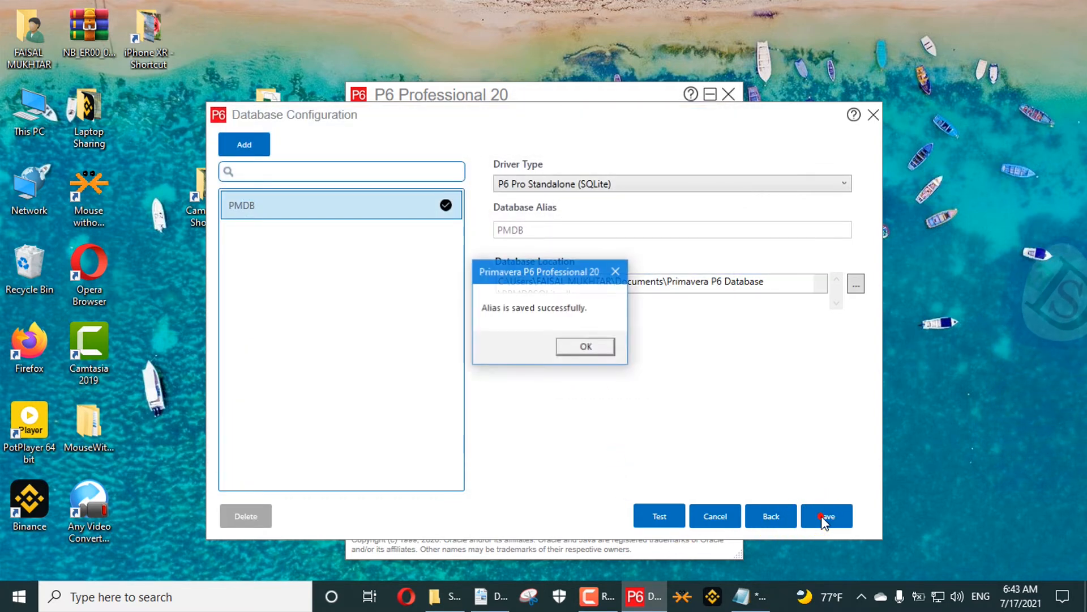
click(580, 350)
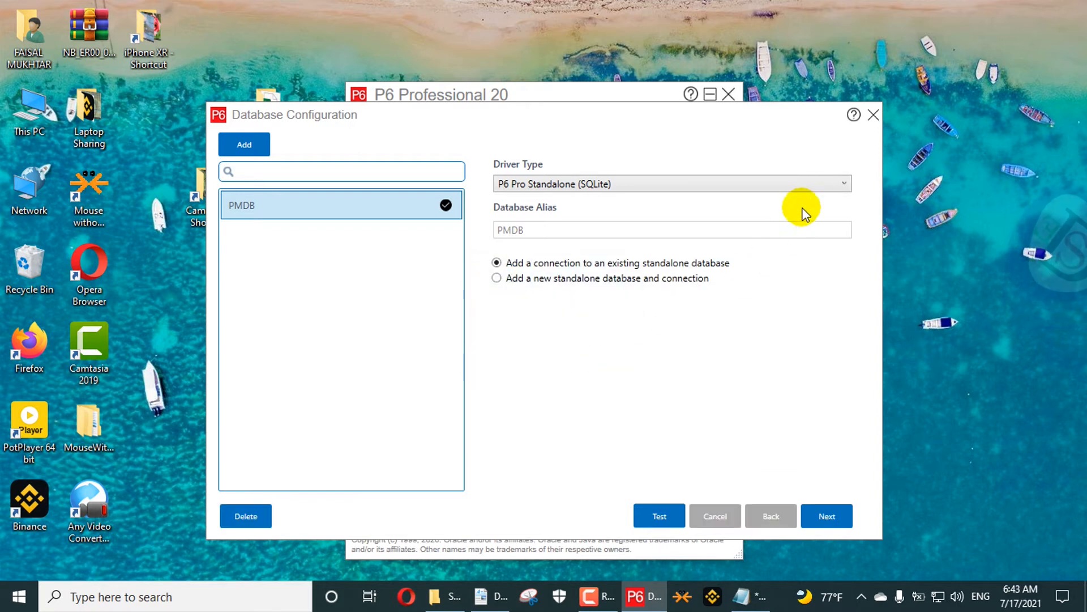
click(873, 116)
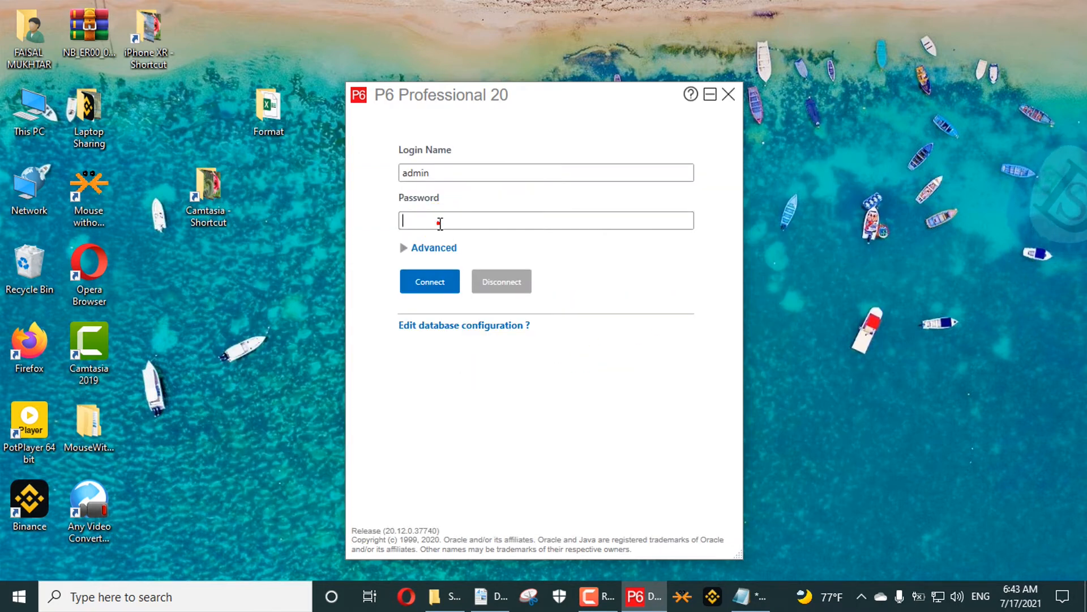
- Log back in as admin with the administrator password
click(440, 221)
text(ad)
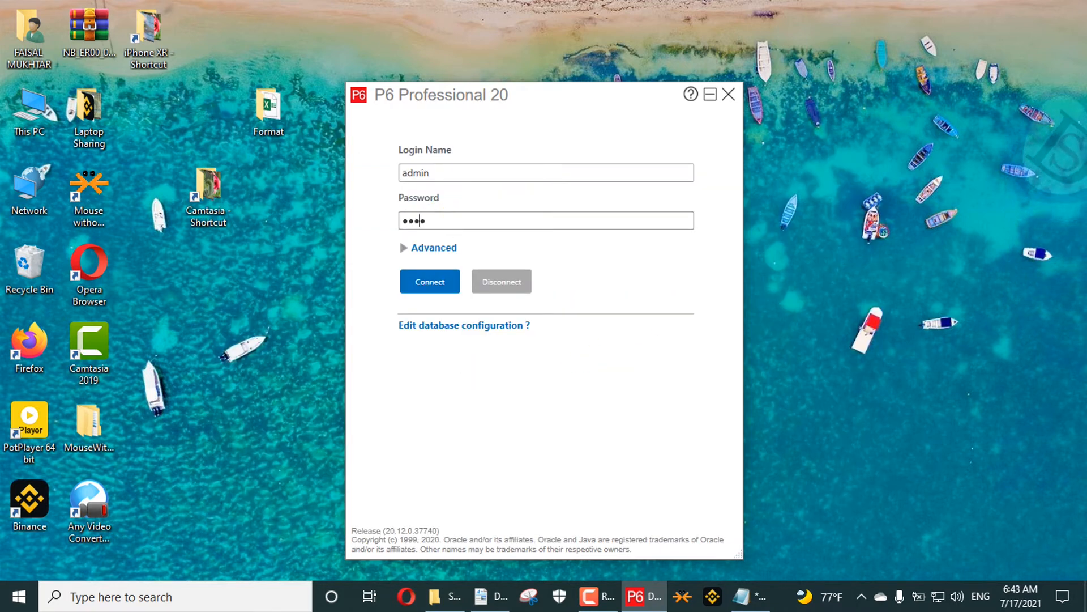
key(Return)
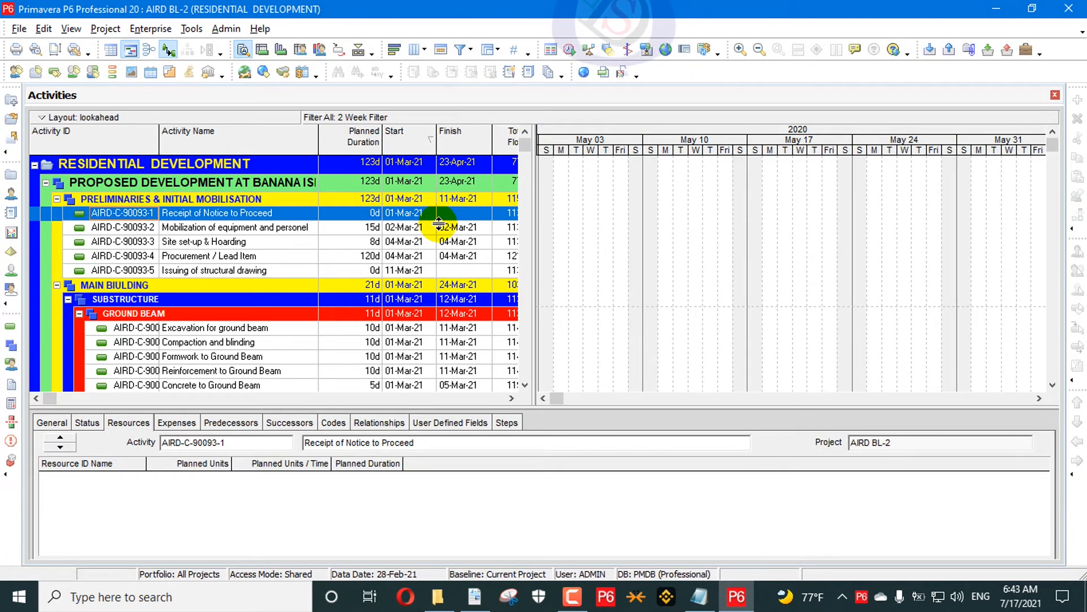
- Open the Projects window and scroll through the enterprise project list
click(11, 175)
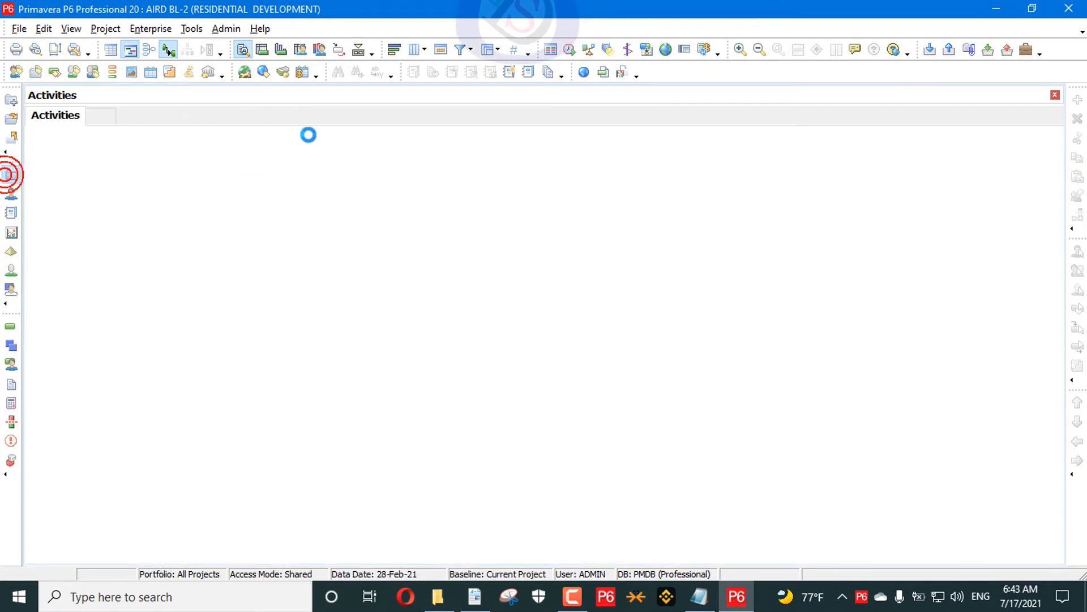
scroll(284, 226, down, 12)
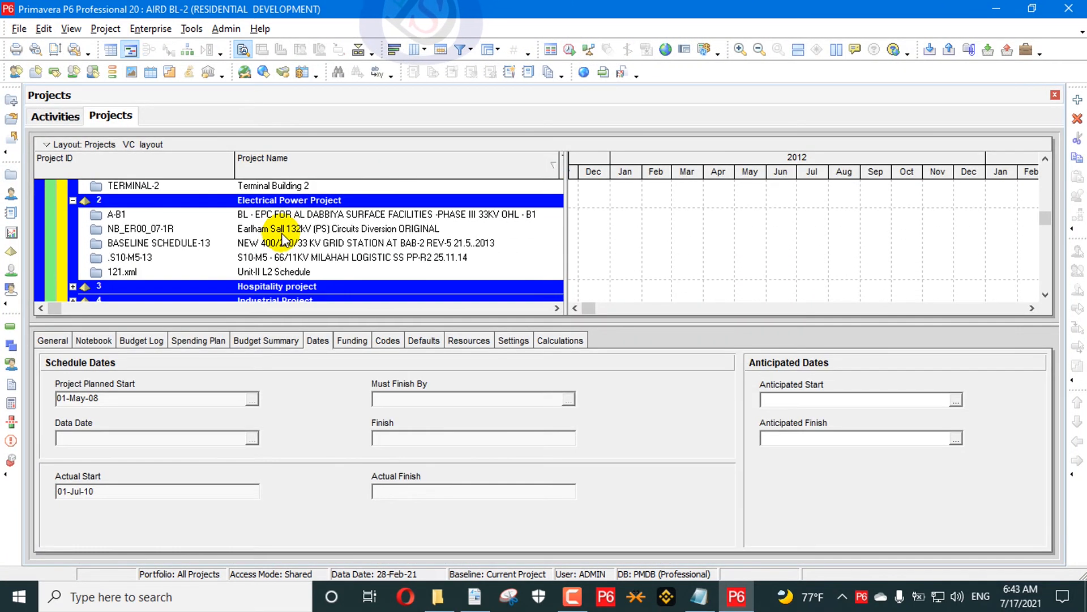
scroll(287, 230, down, 15)
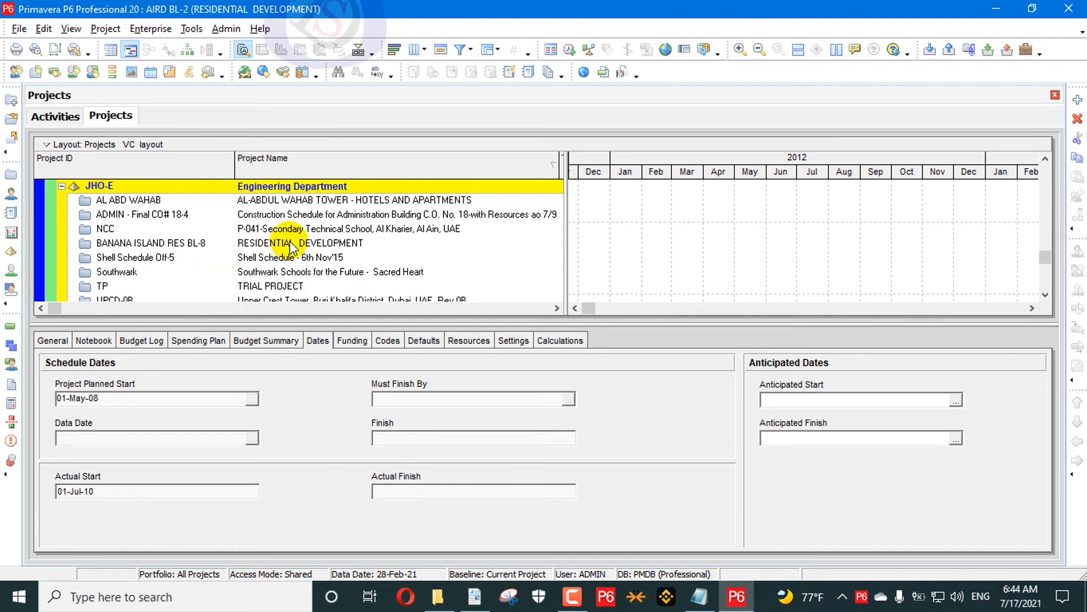
scroll(286, 216, down, 3)
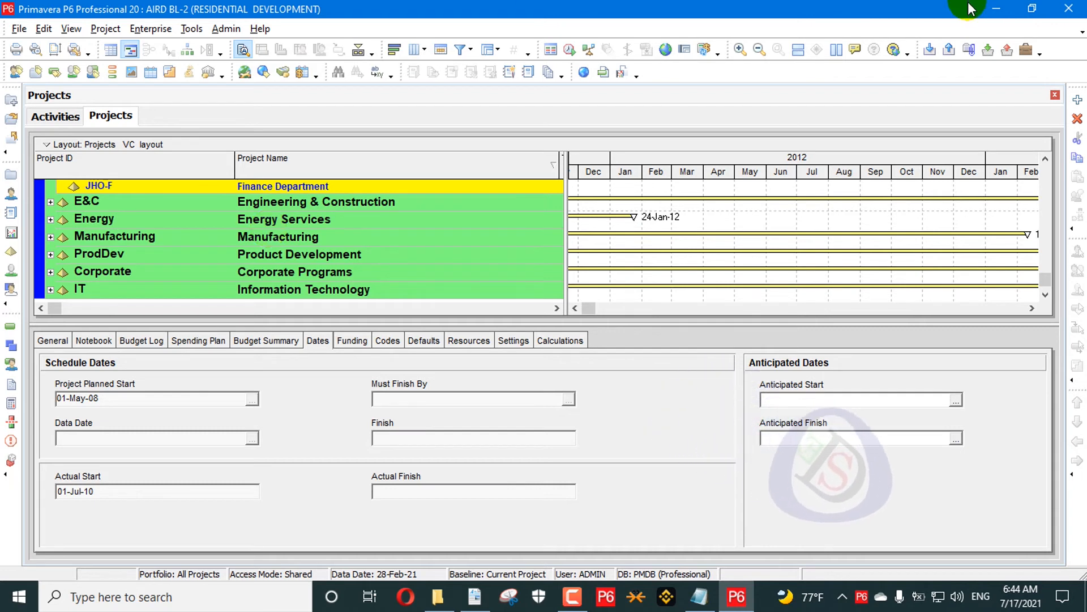
- Minimize P6 and refresh the desktop
click(995, 9)
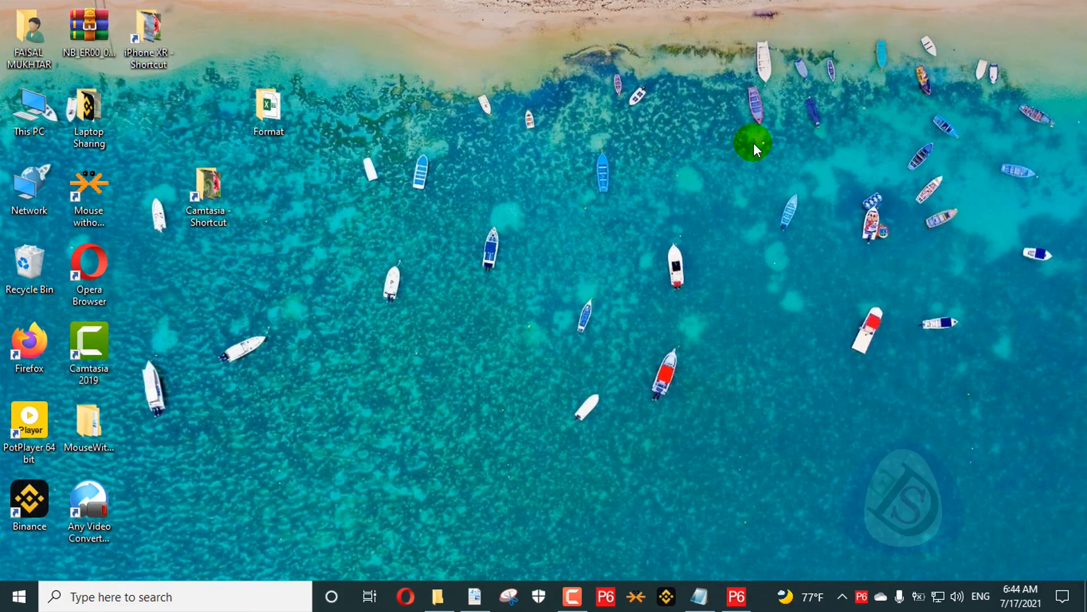
right_click(597, 109)
click(523, 164)
click(78, 200)
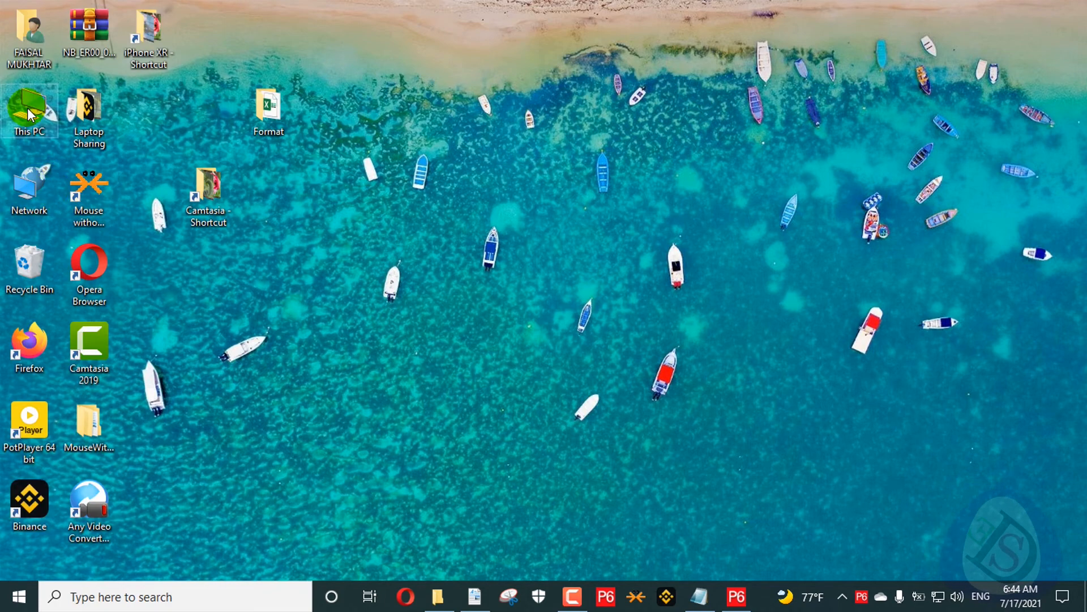
- Delete the 11 and 123 database files from Documents, then view the Primavera P6 Database folder
key(super+e)
click(119, 284)
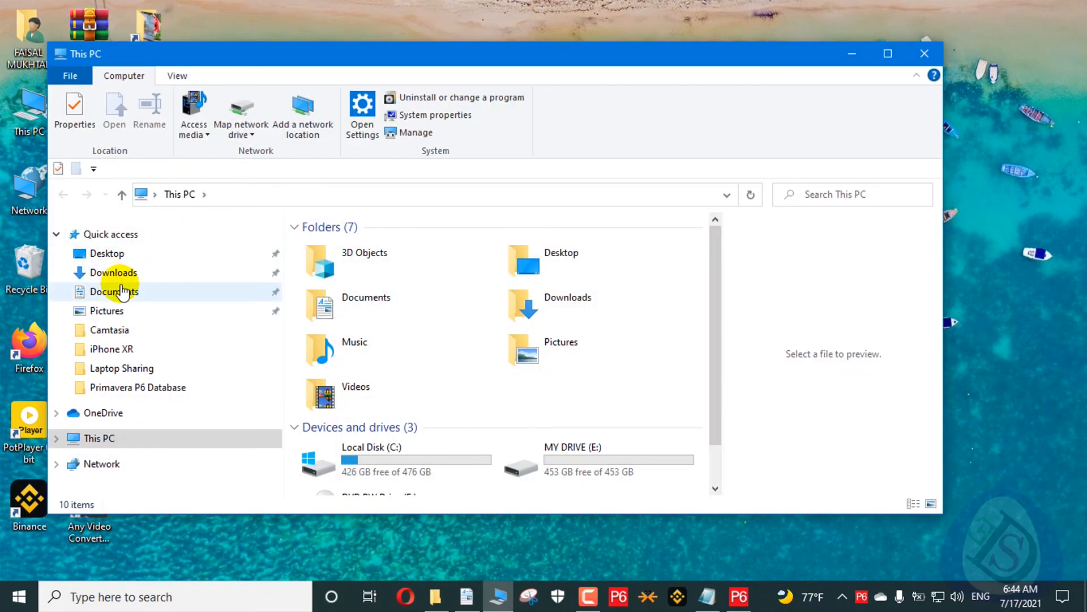
drag(289, 311, 328, 326)
right_click(328, 327)
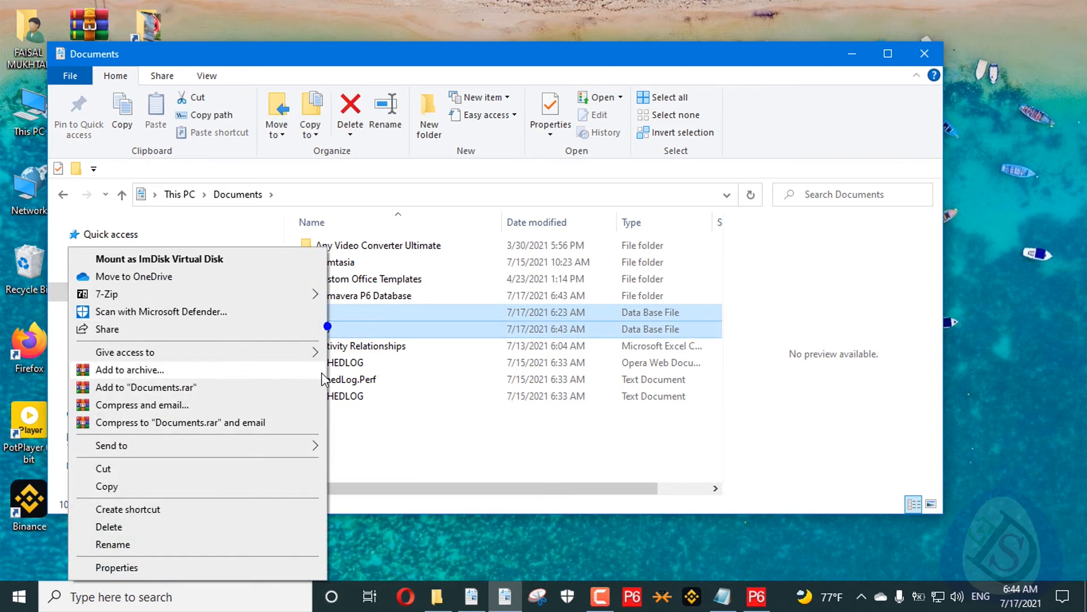
click(154, 526)
double_click(352, 295)
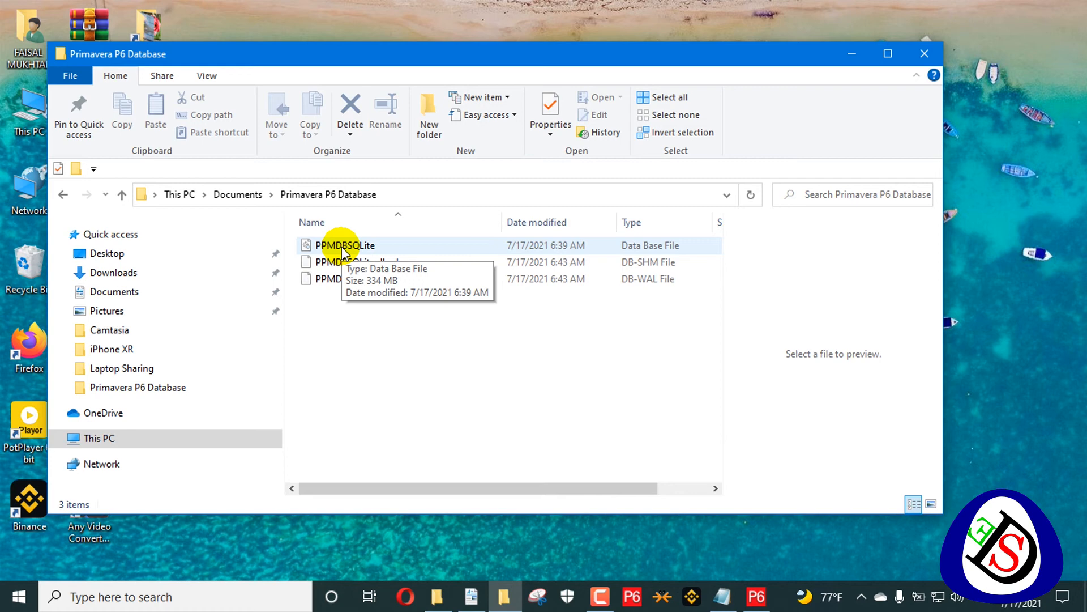
click(635, 599)
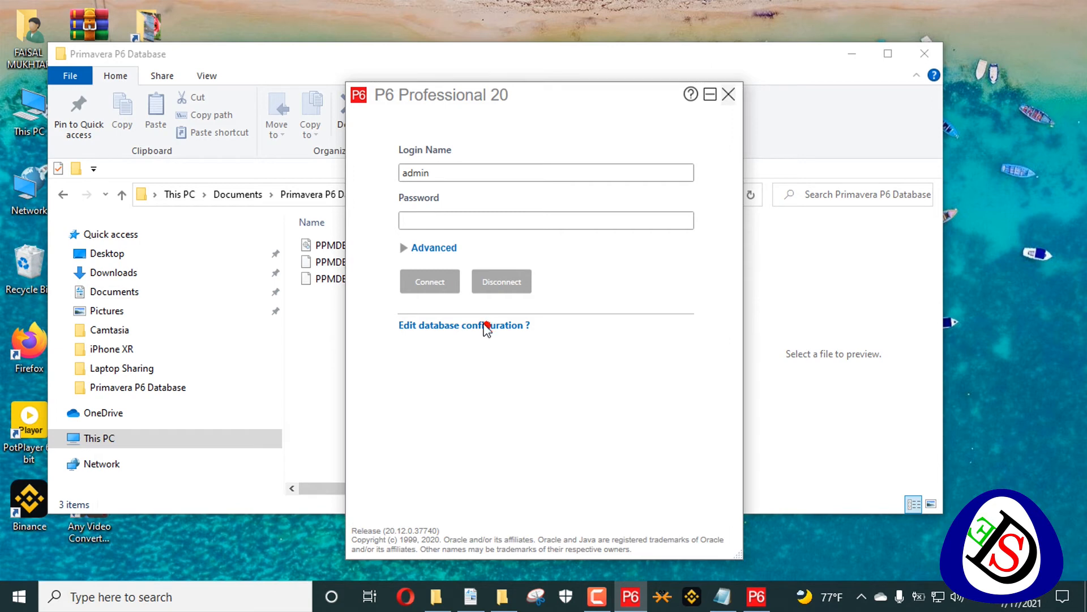
- Minimize File Explorer, refresh the desktop, and reopen Database Configuration showing PMDB on P6 Pro Standalone (SQLite)
right_click(1049, 262)
right_click(977, 308)
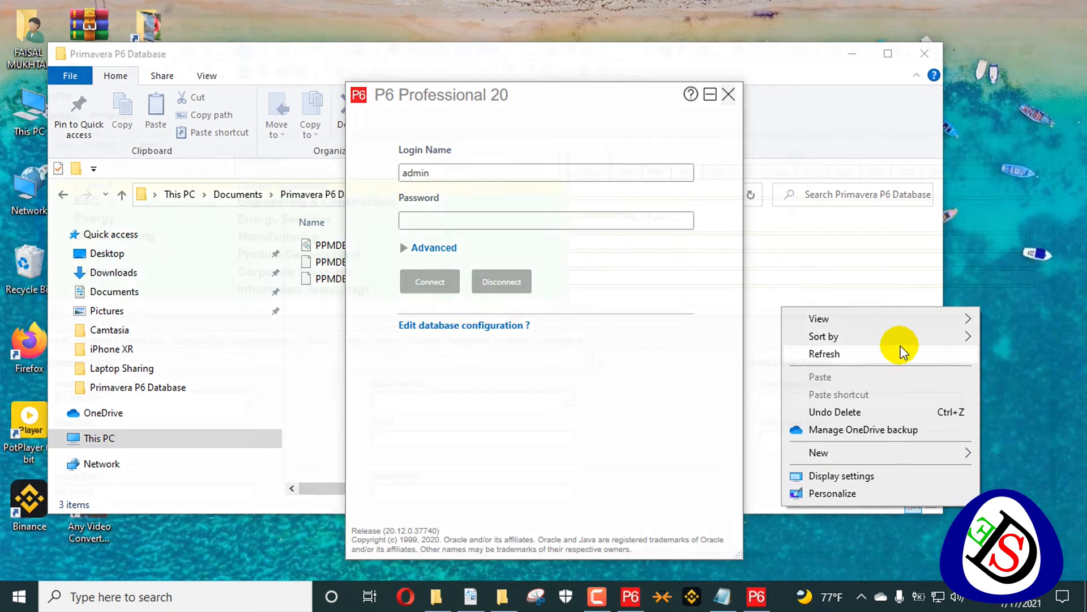
click(900, 352)
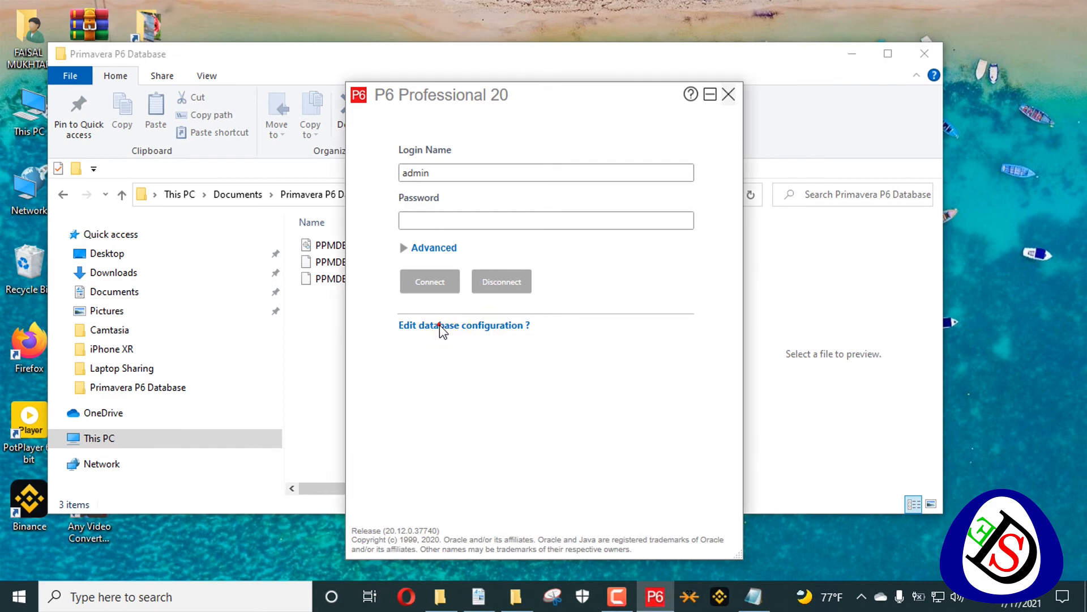
click(472, 325)
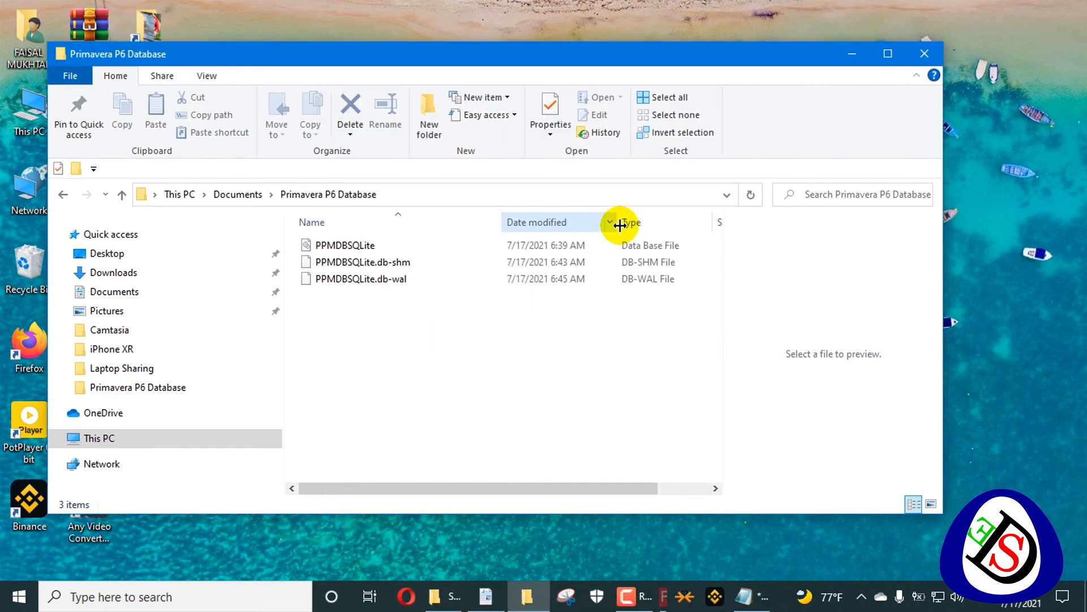
click(853, 55)
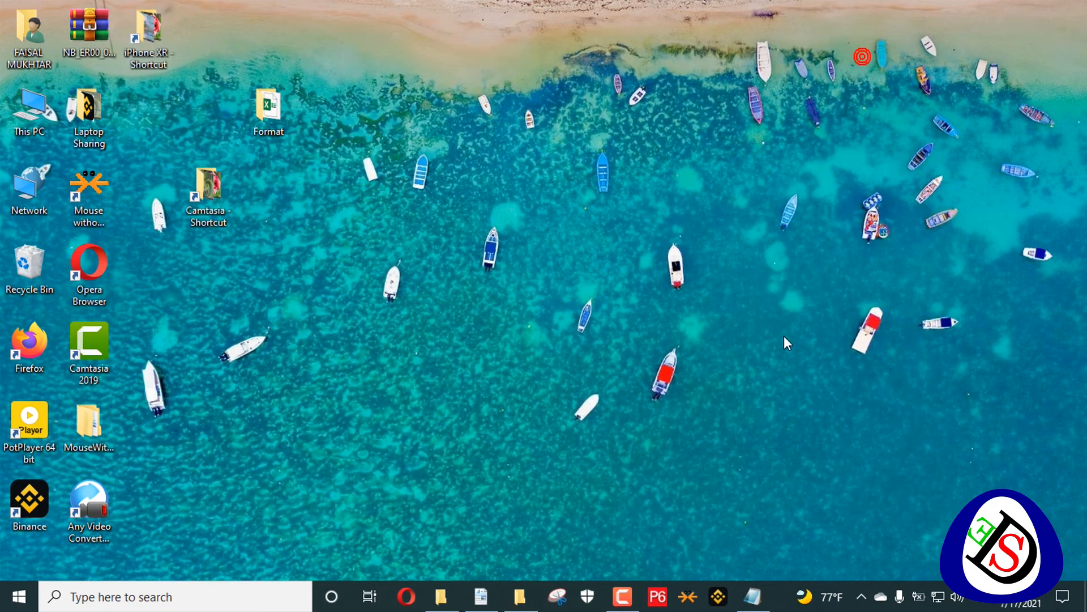
right_click(688, 508)
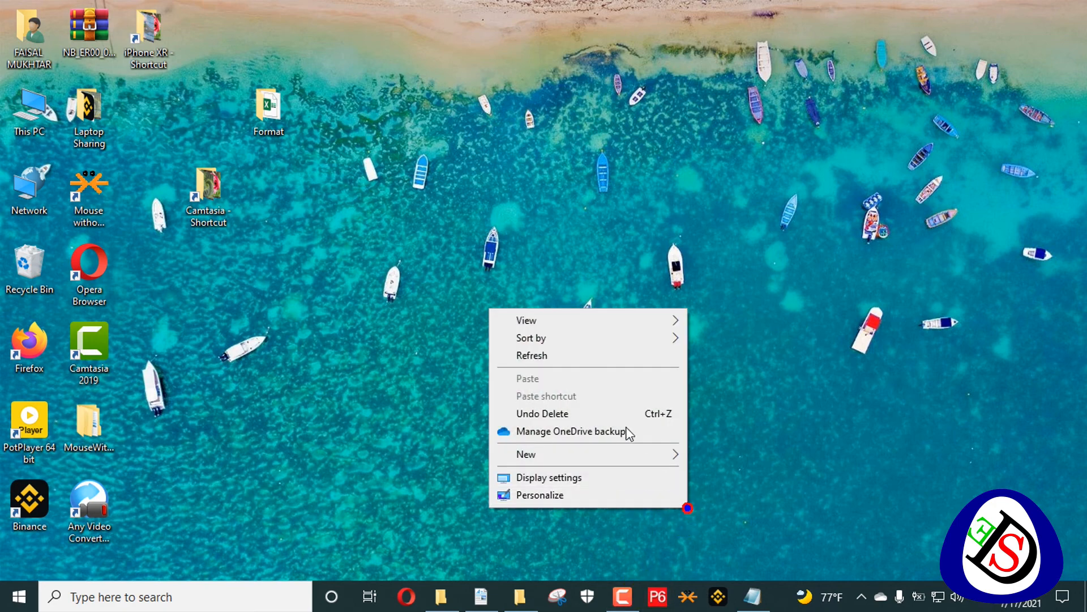
click(607, 356)
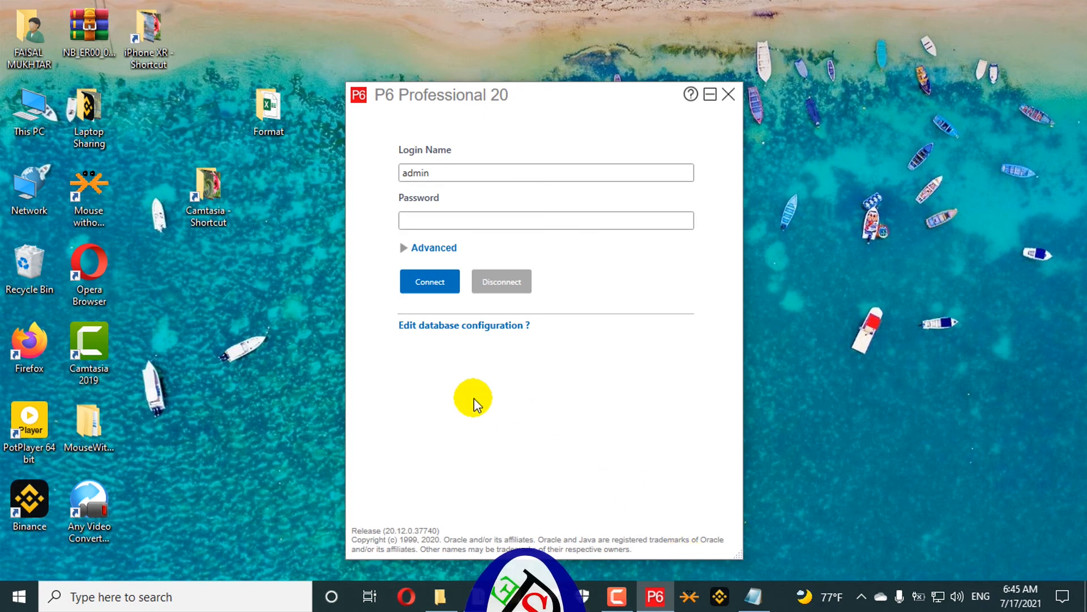
click(449, 325)
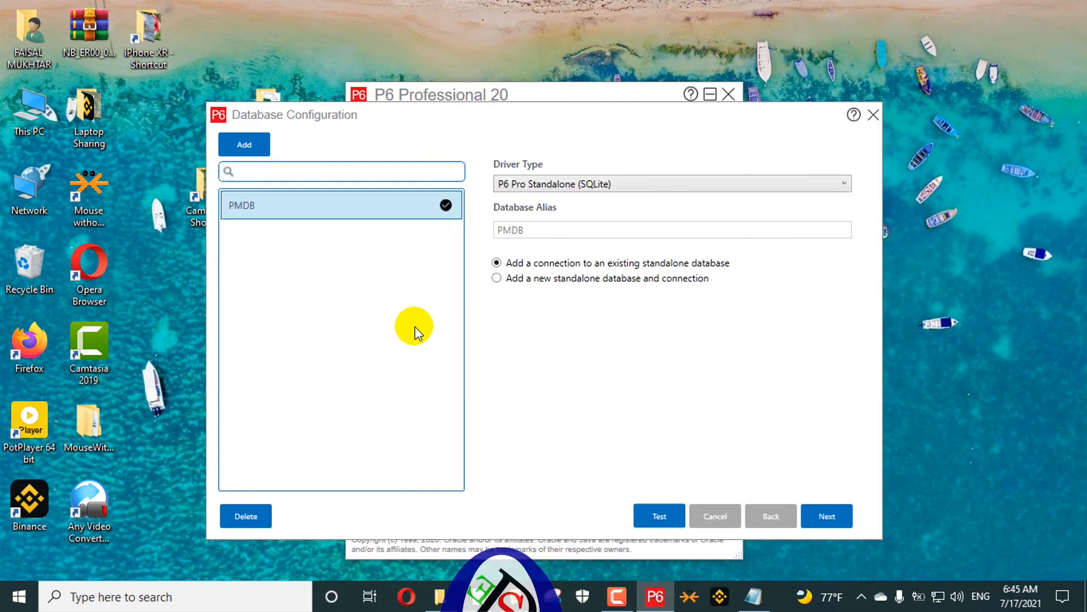